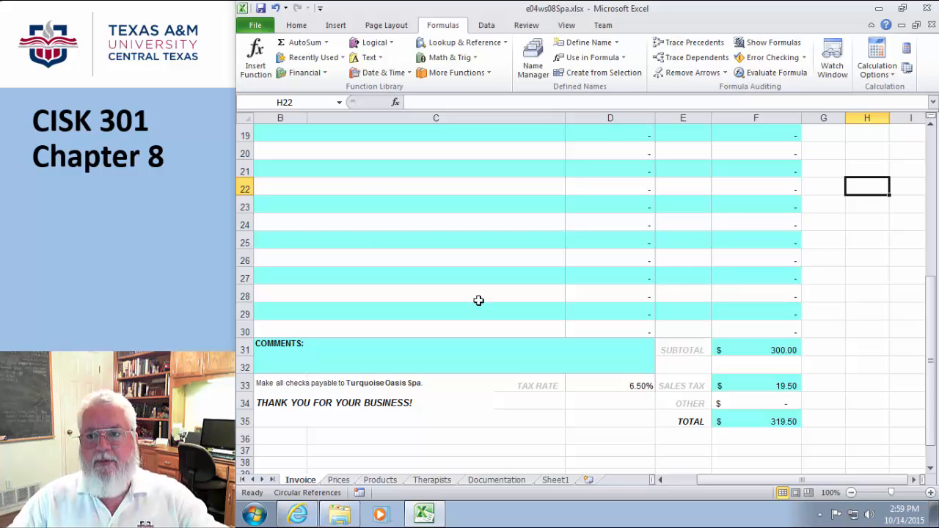
- Switch to Sheet1, which holds the numbers 23, 23, 33, 44, 11 and 0 in A1:A6
left_click(562, 482)
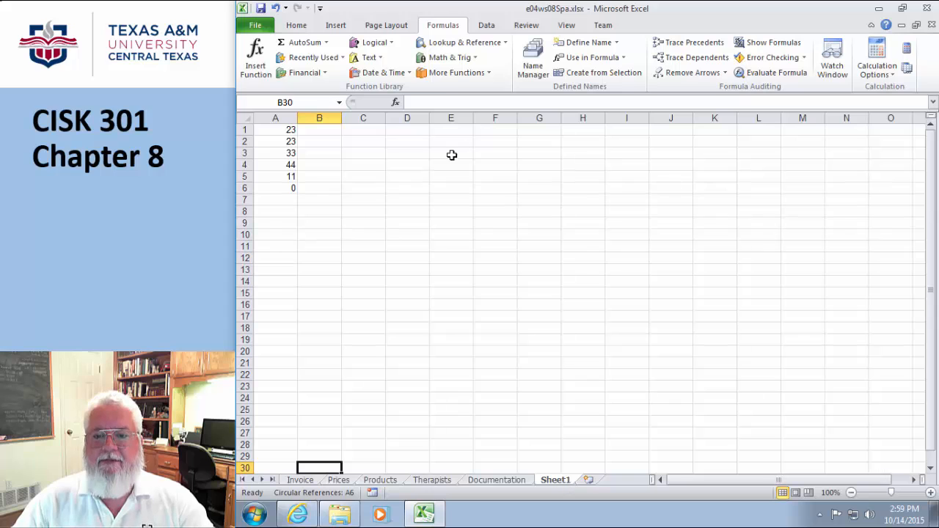
- Enter the label 'Age:' in cell D4
left_click(411, 163)
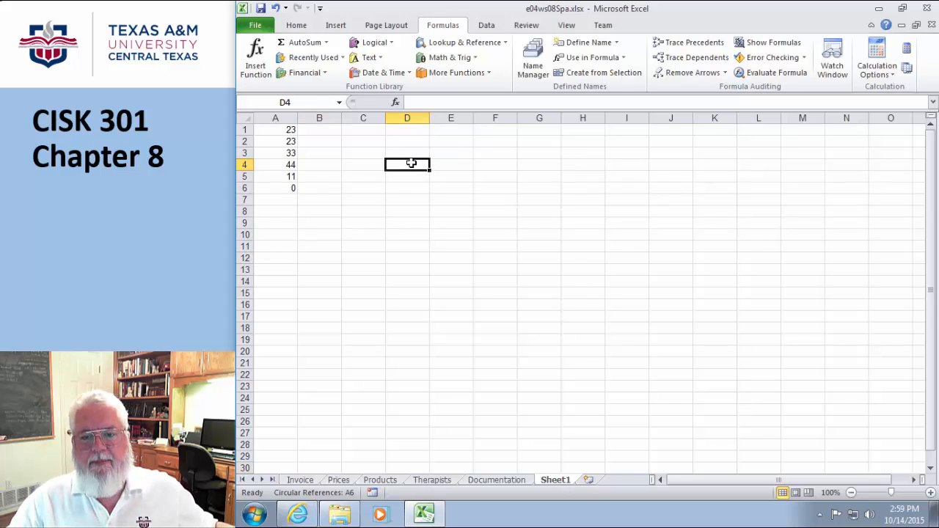
type("Age:")
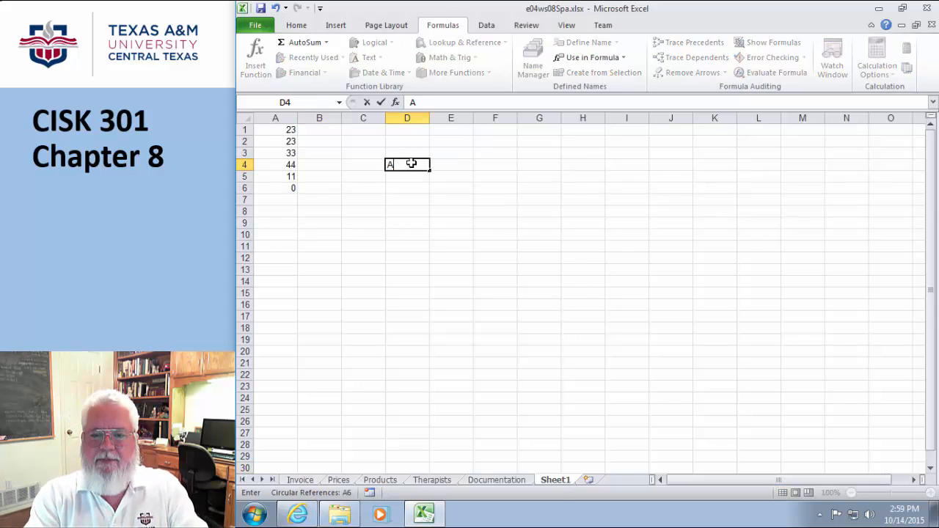
left_click(457, 167)
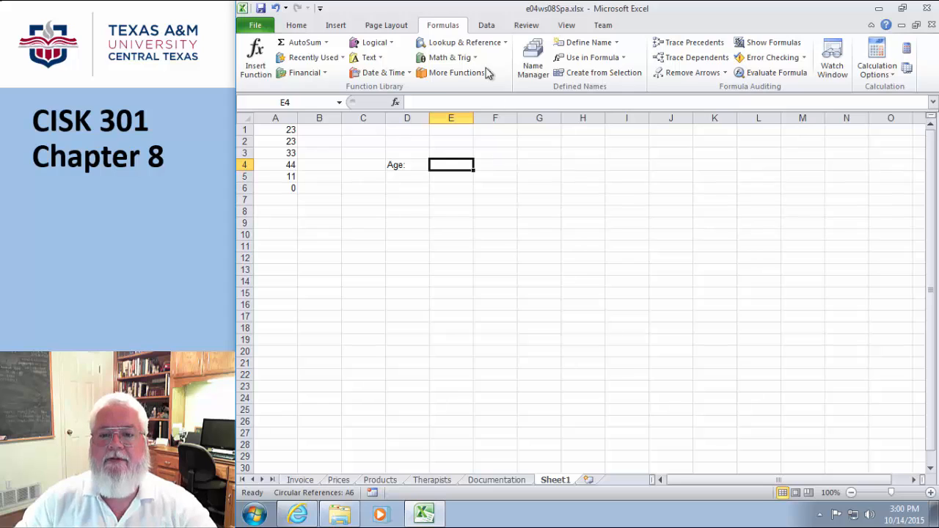
- Add a Data Validation rule to E4 allowing only whole numbers from 0 to 125
left_click(486, 26)
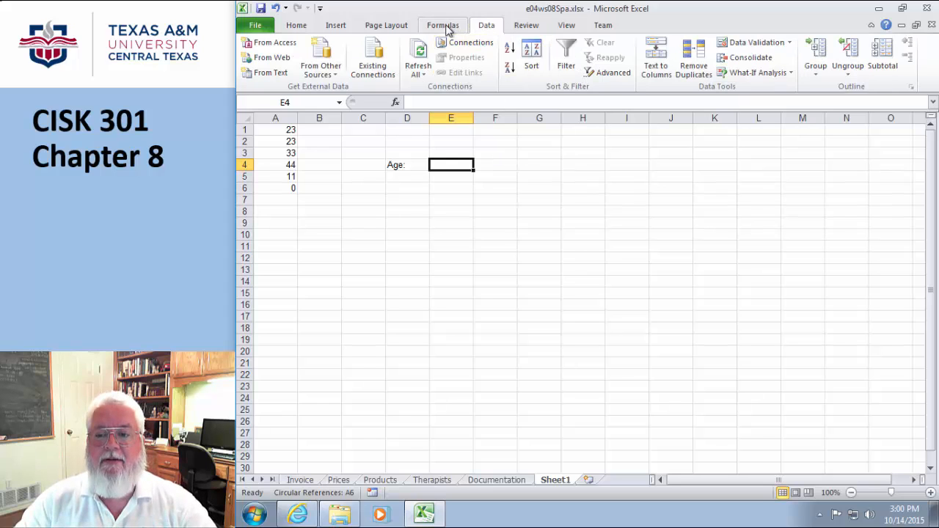
left_click(791, 42)
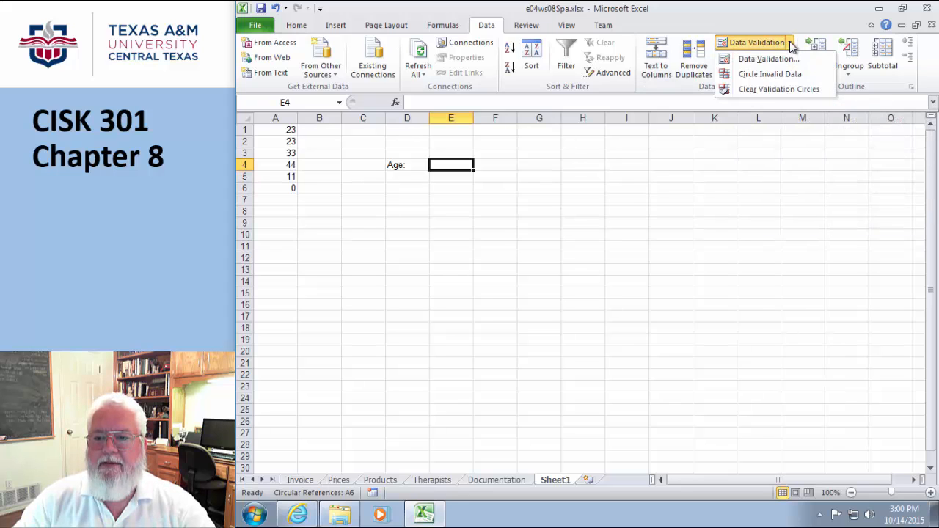
left_click(759, 59)
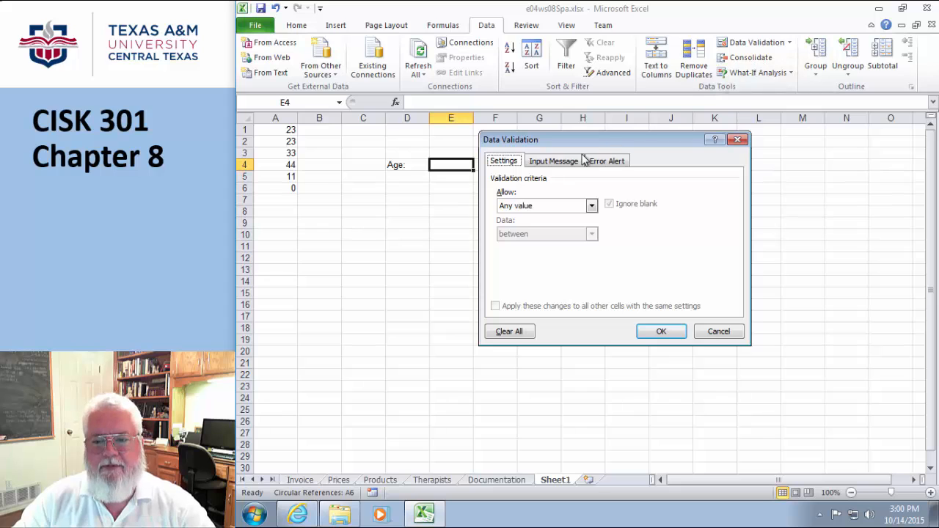
left_click_drag(590, 141, 622, 158)
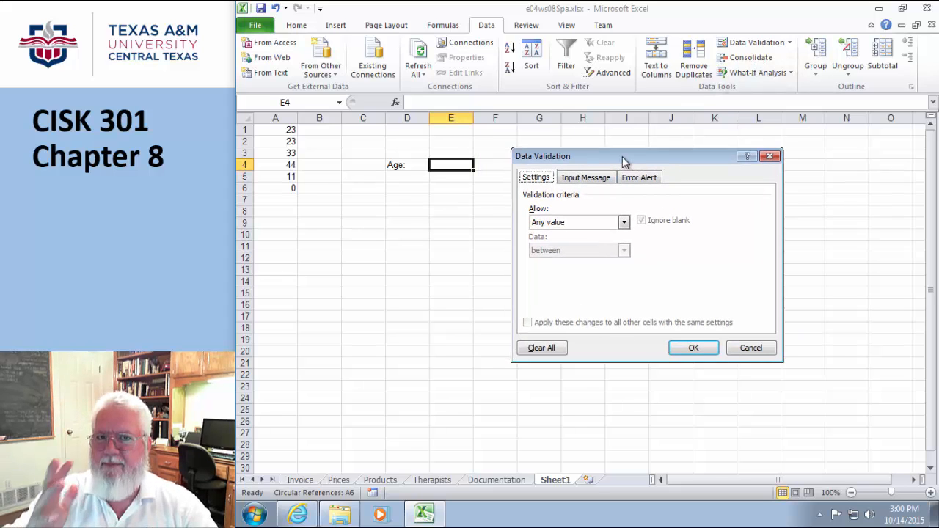
left_click(625, 223)
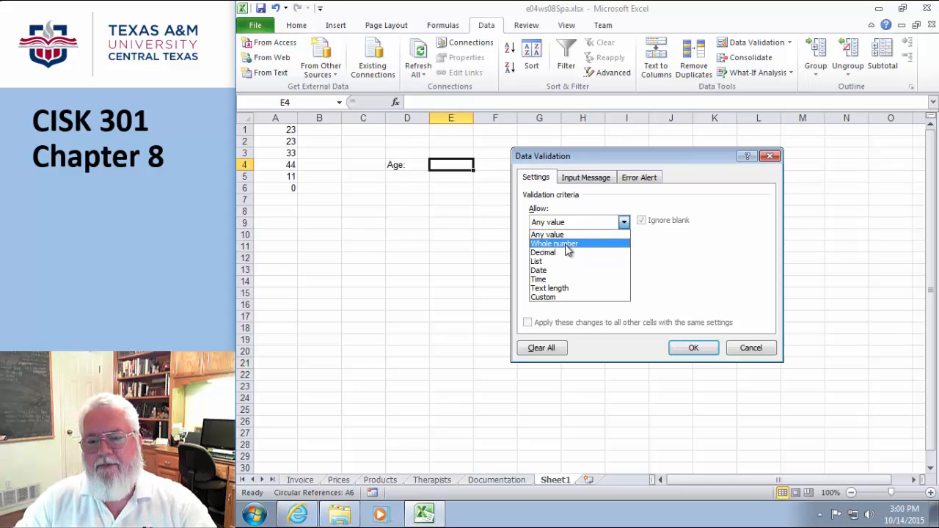
left_click(566, 244)
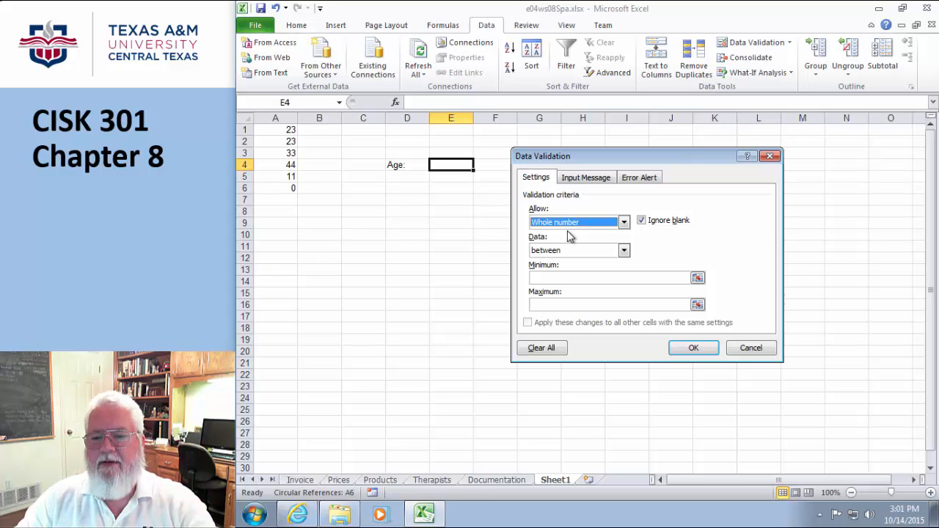
left_click(548, 279)
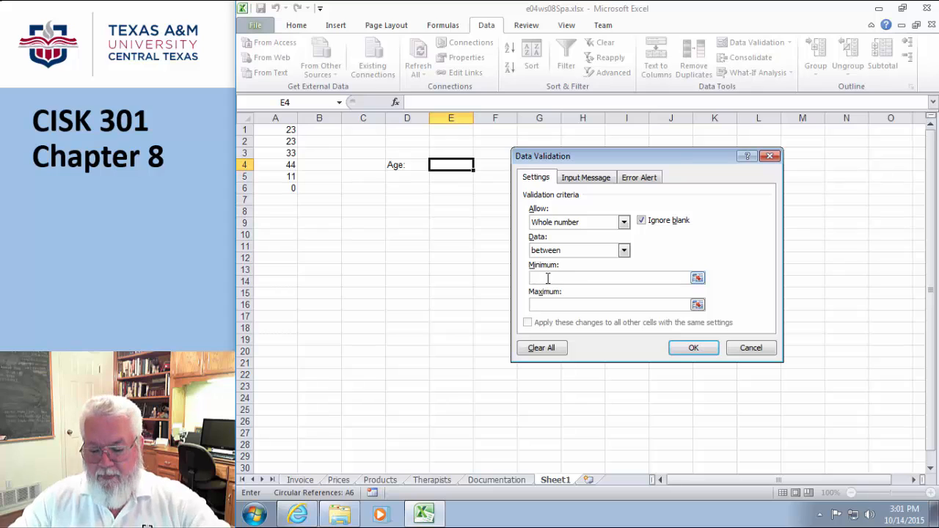
type("0")
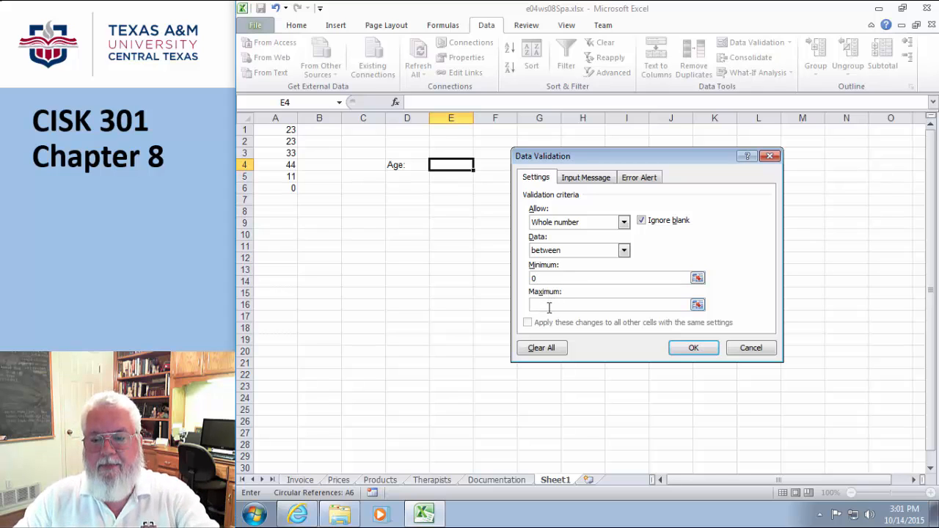
left_click(549, 306)
type("125")
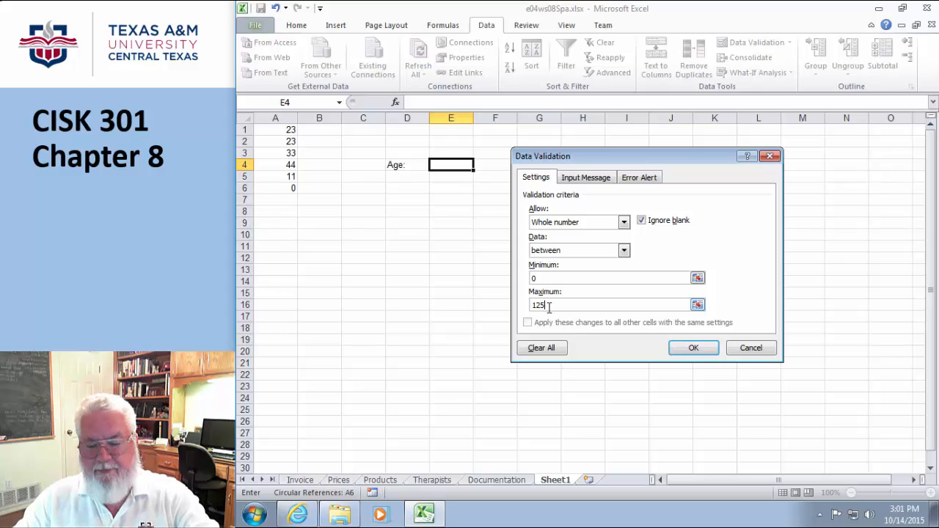
left_click(687, 351)
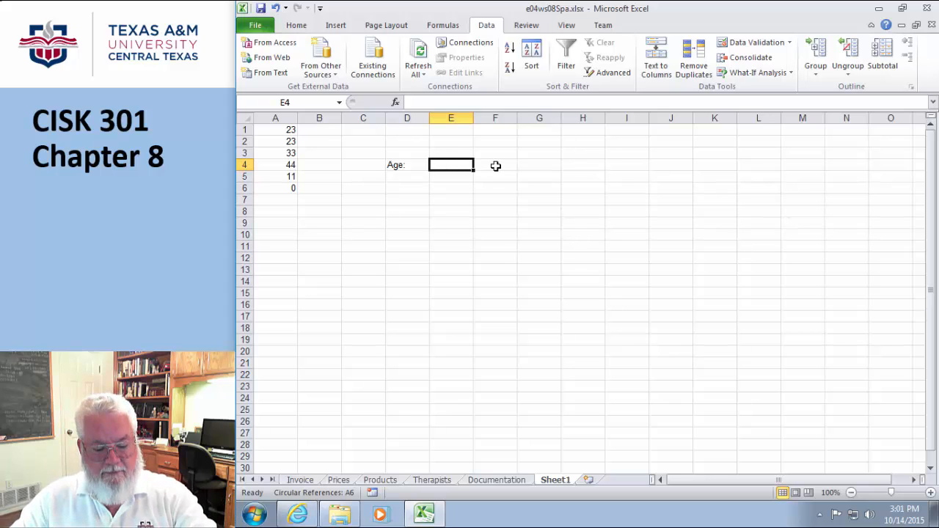
- Enter 44 in E4, then try the invalid text 'hello'
type("44")
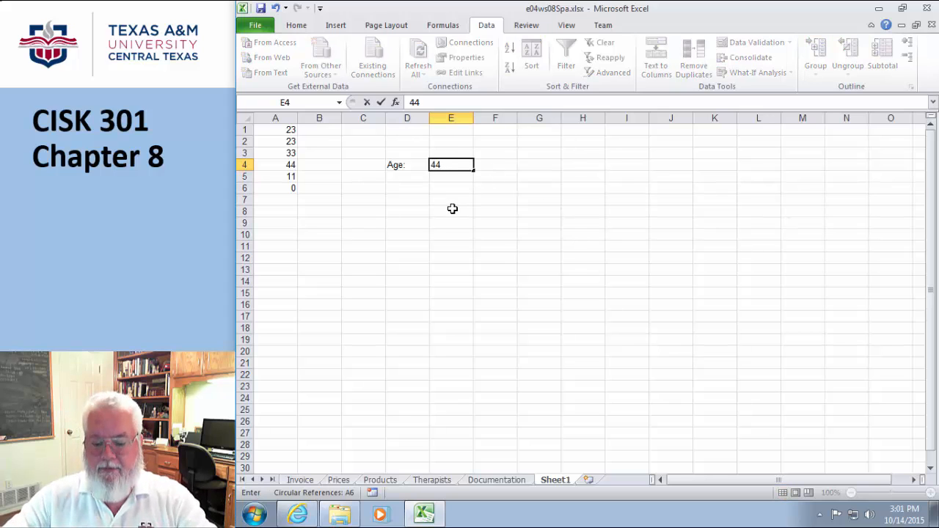
key("Return")
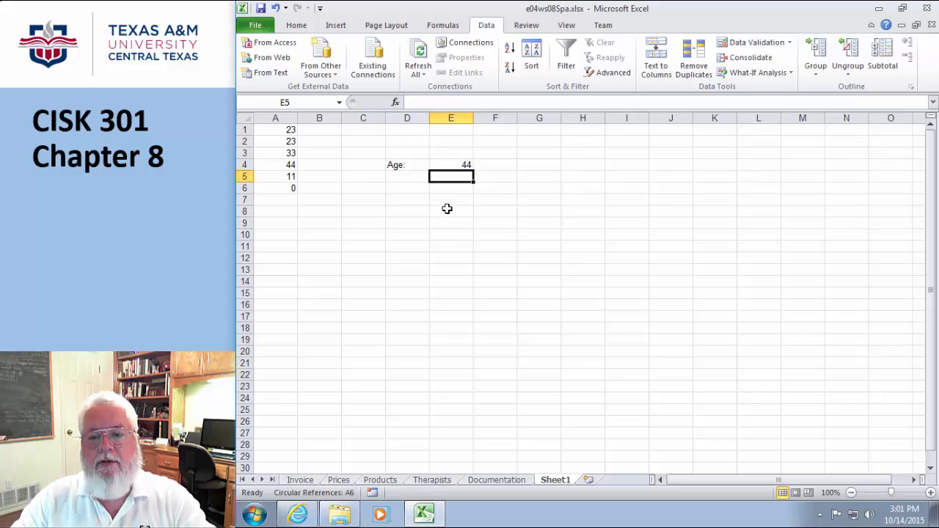
left_click(461, 163)
type("hello")
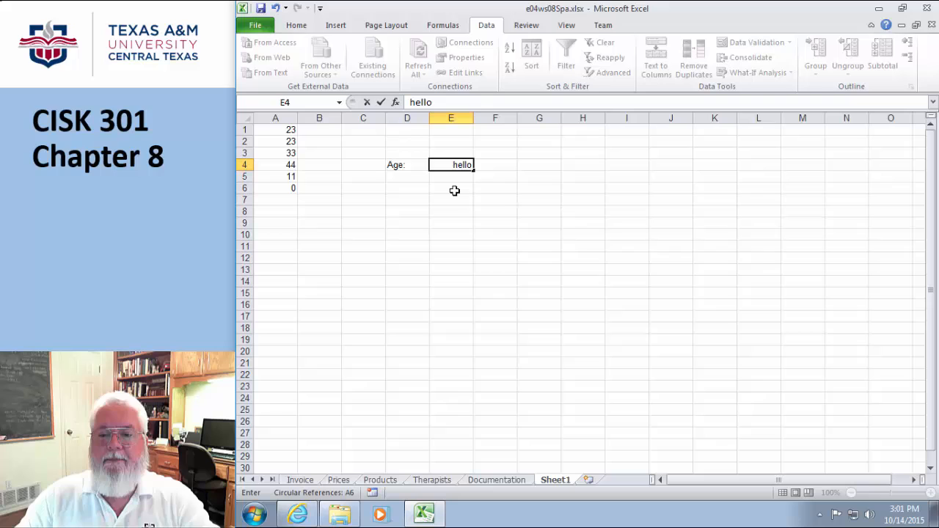
key("Return")
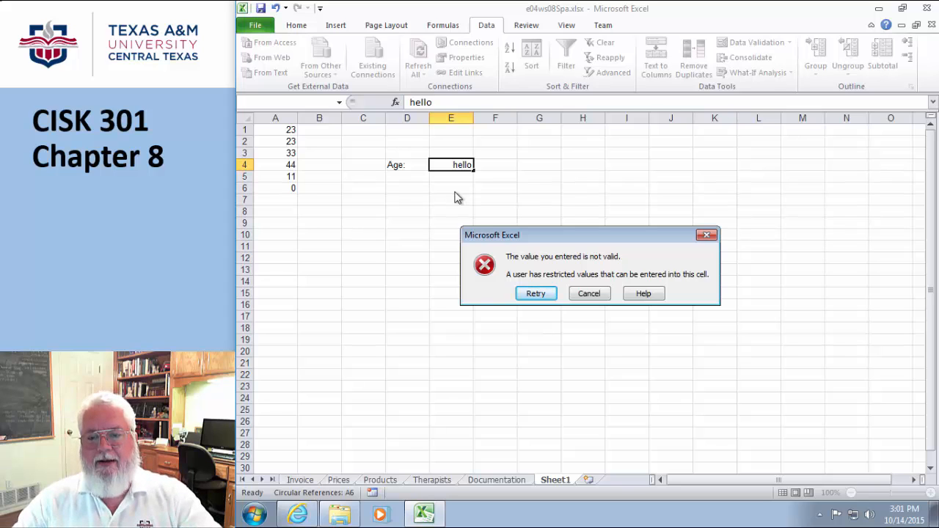
- Retry E4 with 4000 and 400, both rejected, then enter the valid age 40
left_click(546, 295)
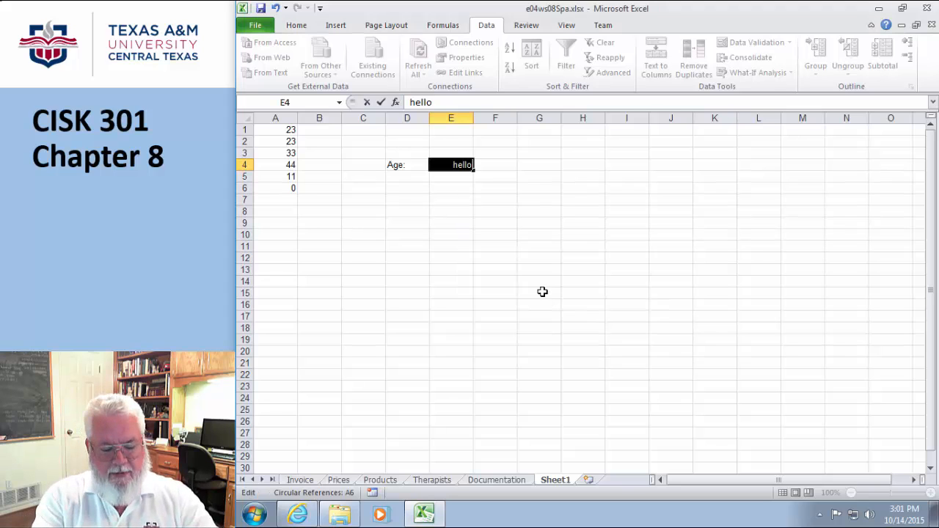
type("4000")
key("Return")
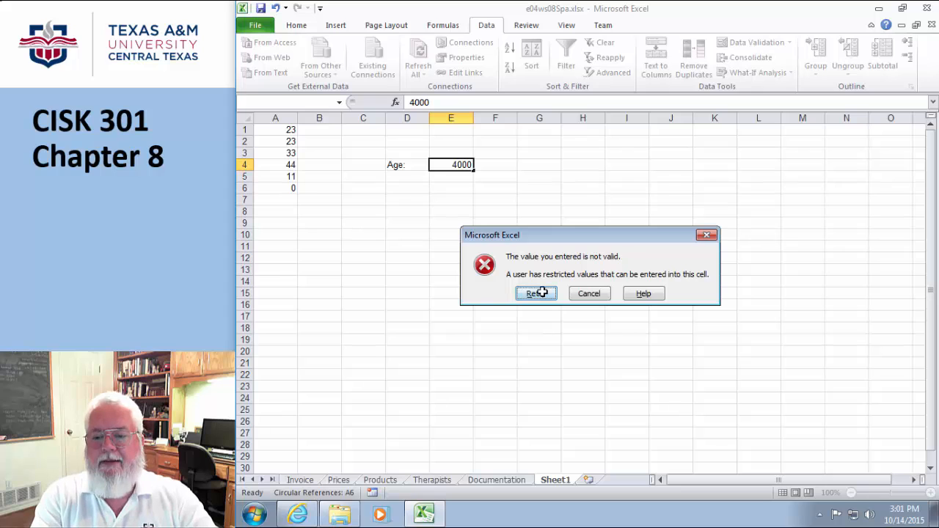
left_click(536, 294)
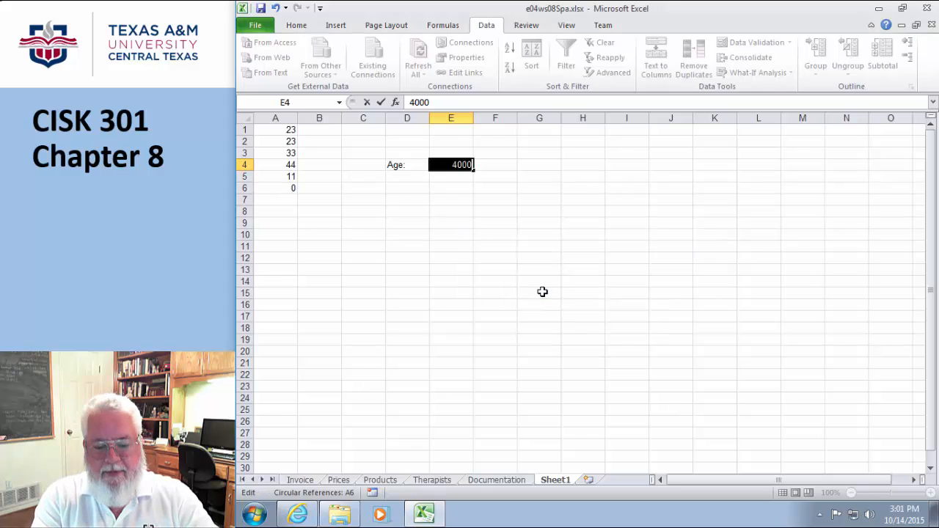
type("400")
key("Return")
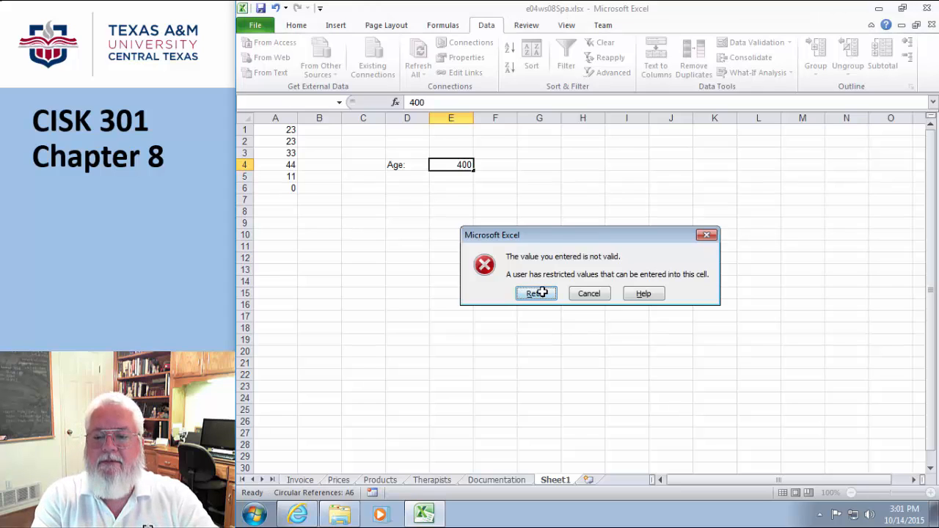
left_click(543, 292)
type("40")
key("Return")
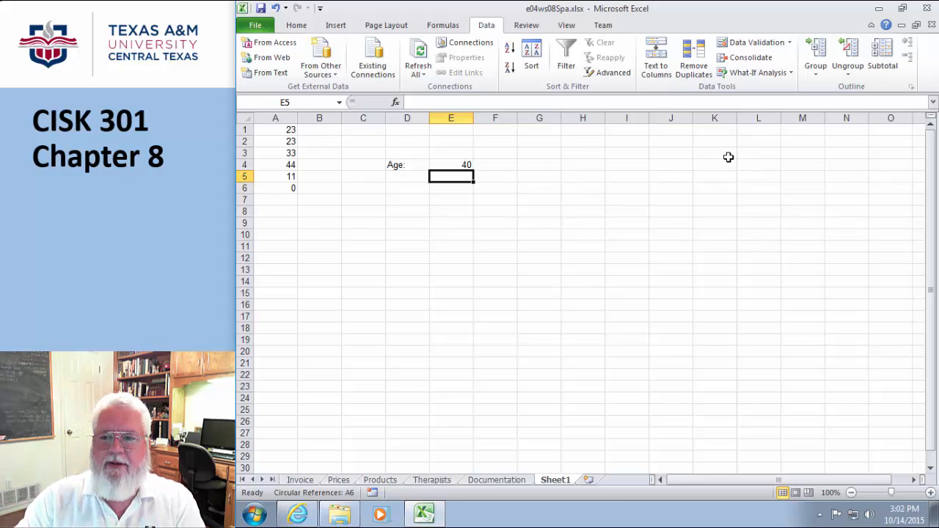
- In Data Validation for E5, try the Decimal, Date and Time types before choosing Text length
left_click(779, 46)
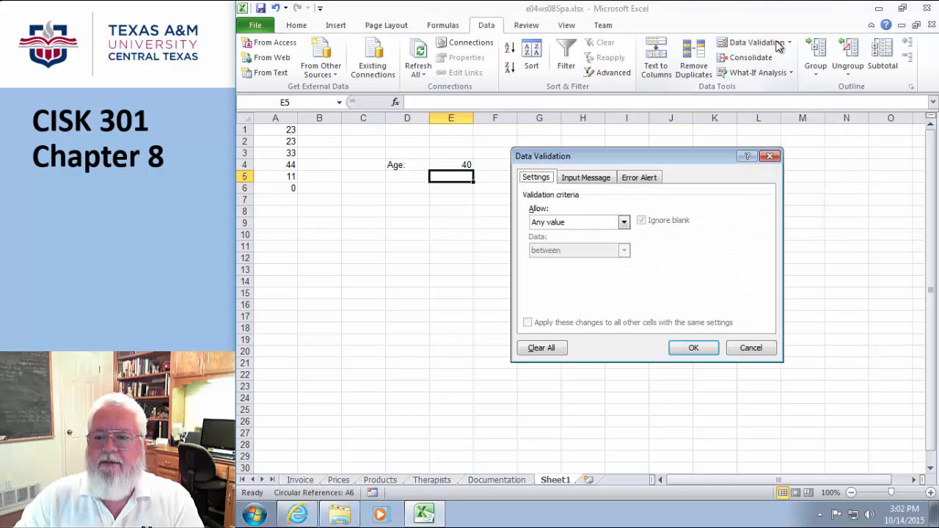
left_click(624, 221)
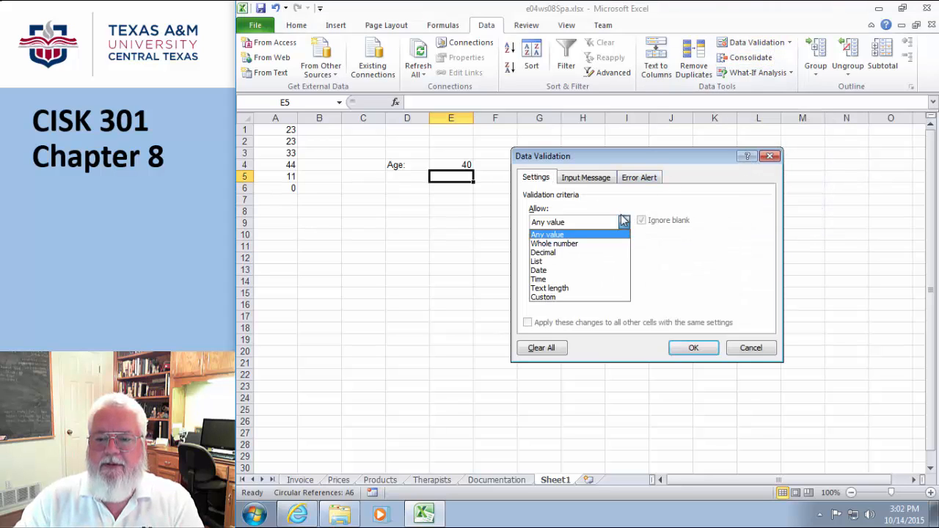
left_click(544, 252)
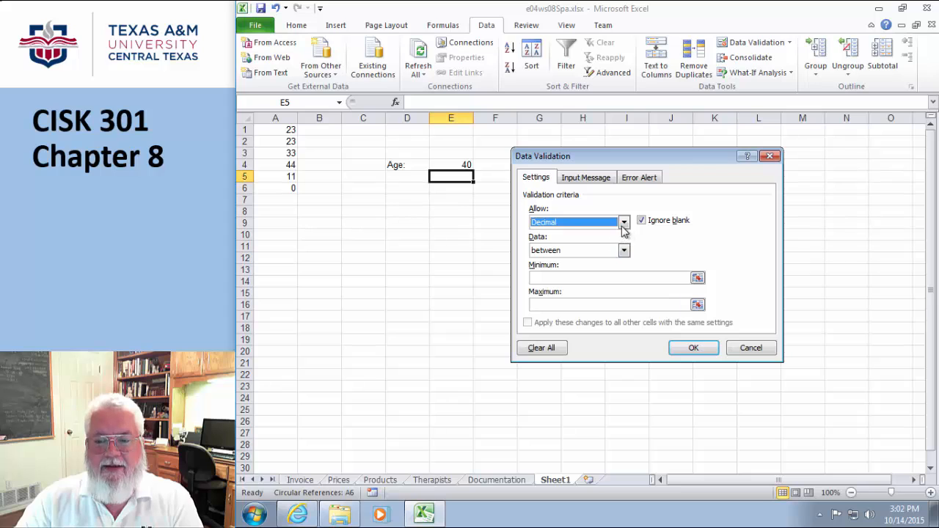
left_click(623, 223)
left_click(545, 271)
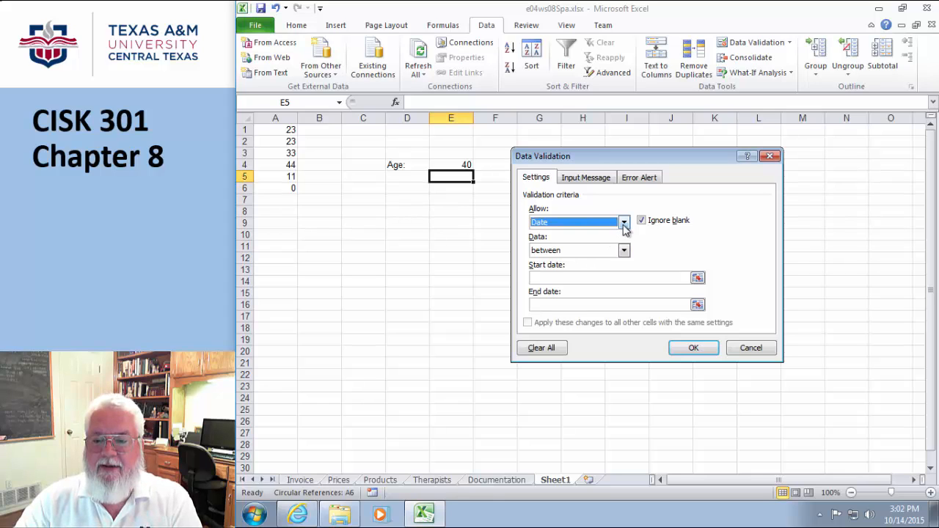
left_click(625, 228)
left_click(552, 281)
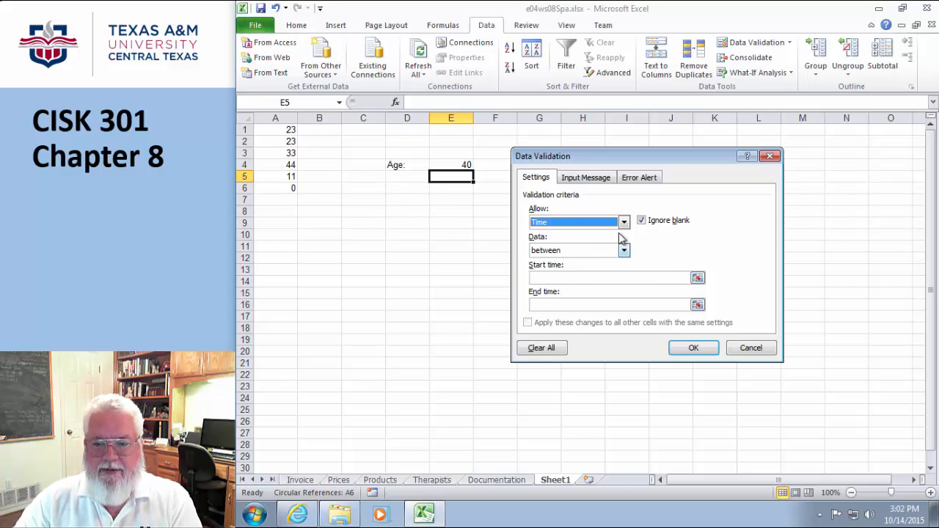
left_click(624, 225)
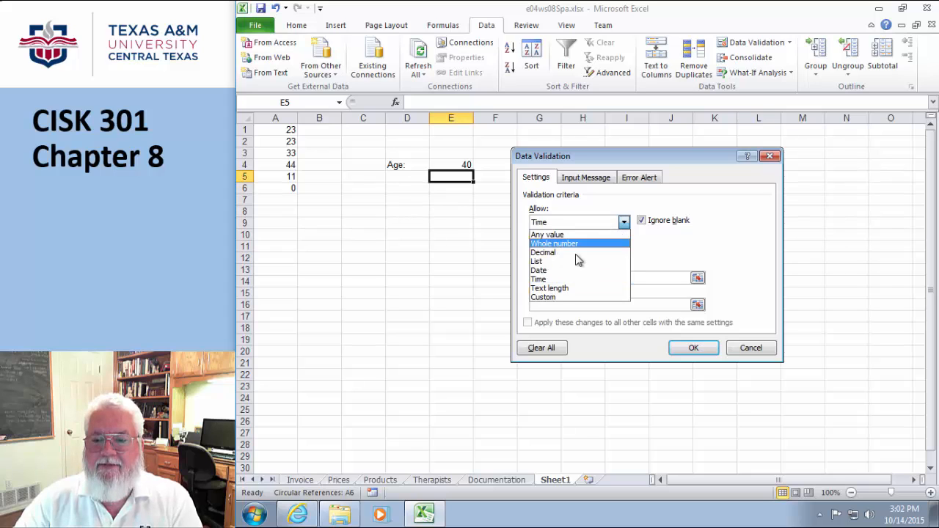
left_click(557, 292)
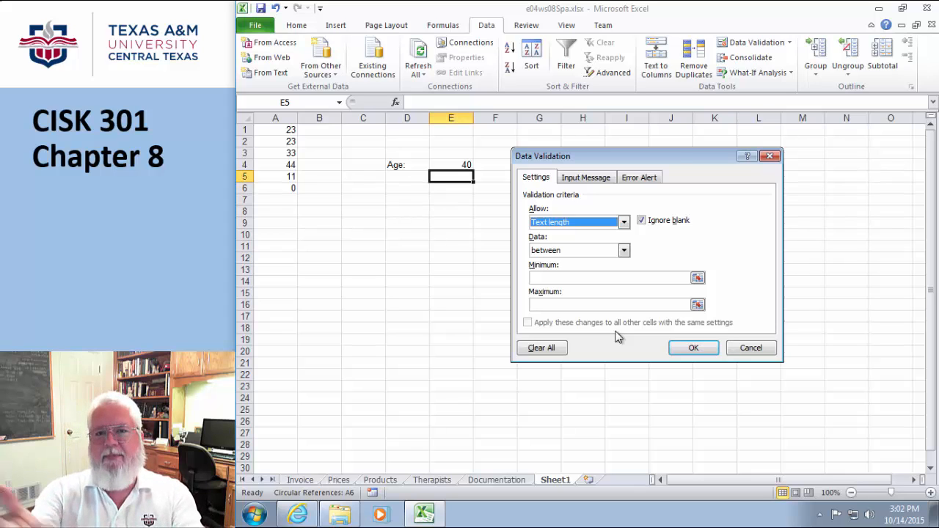
- Set the text length limits to minimum 8 and maximum 15 and apply the rule
key("alt+Down")
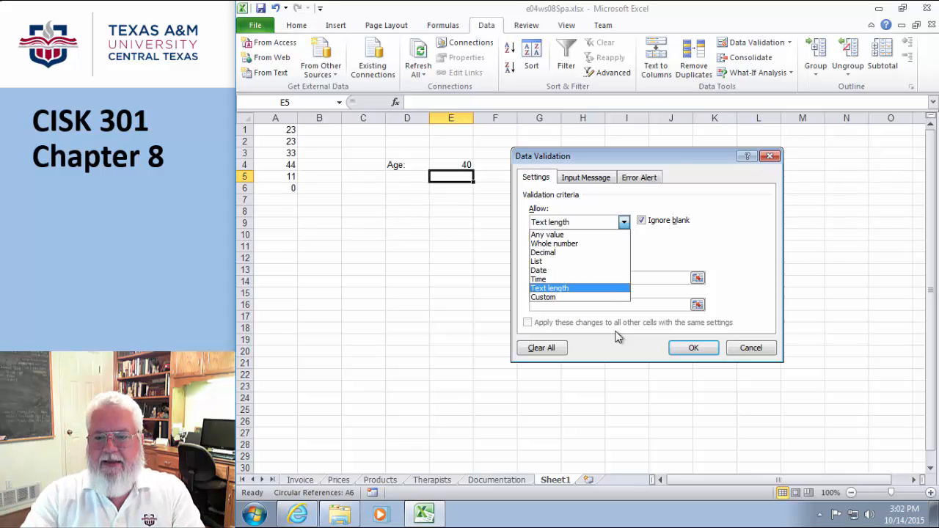
left_click(656, 251)
left_click(582, 279)
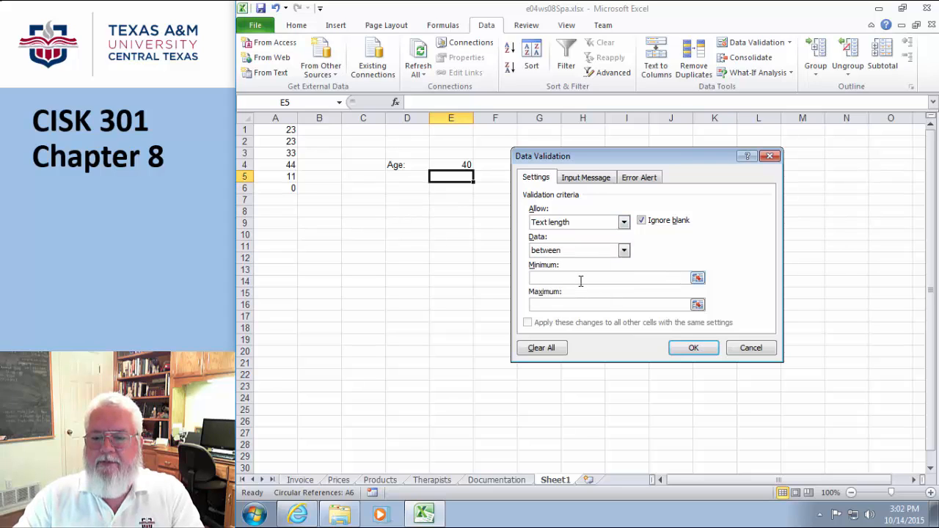
type("8")
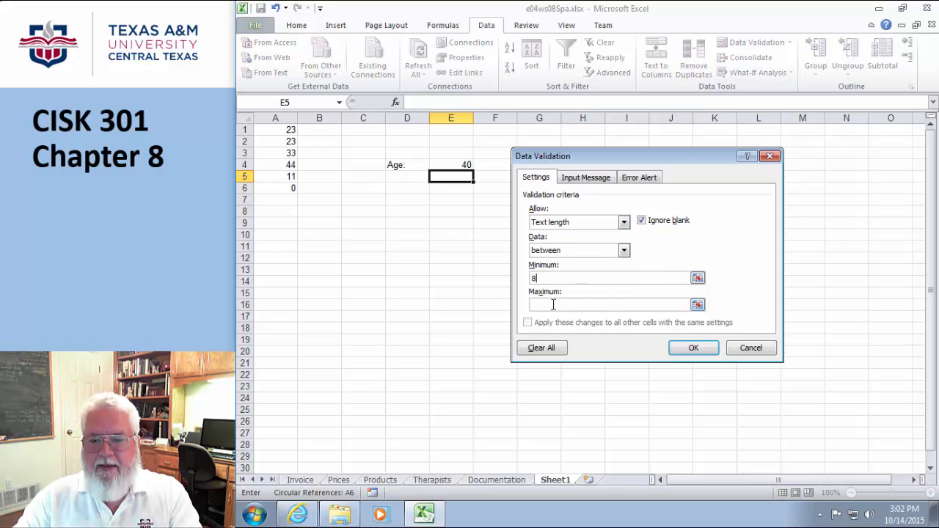
left_click(552, 304)
type("15")
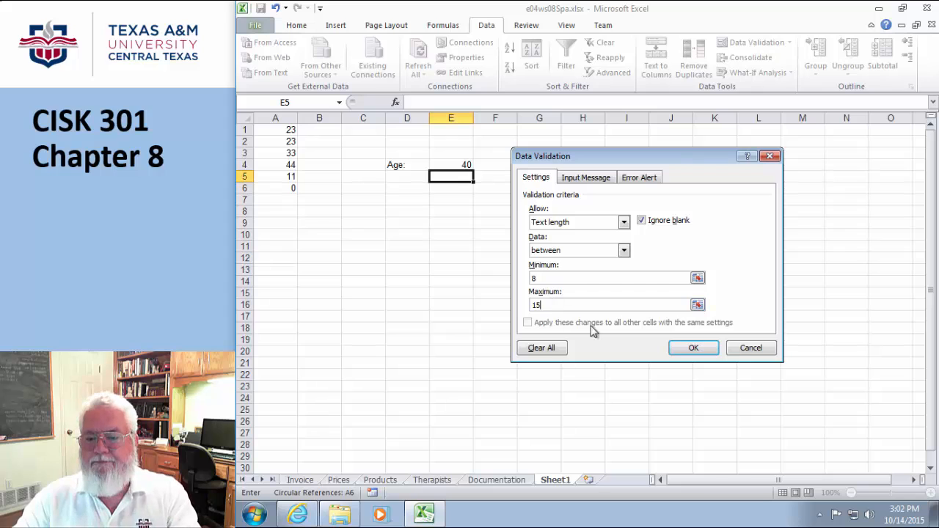
left_click(692, 348)
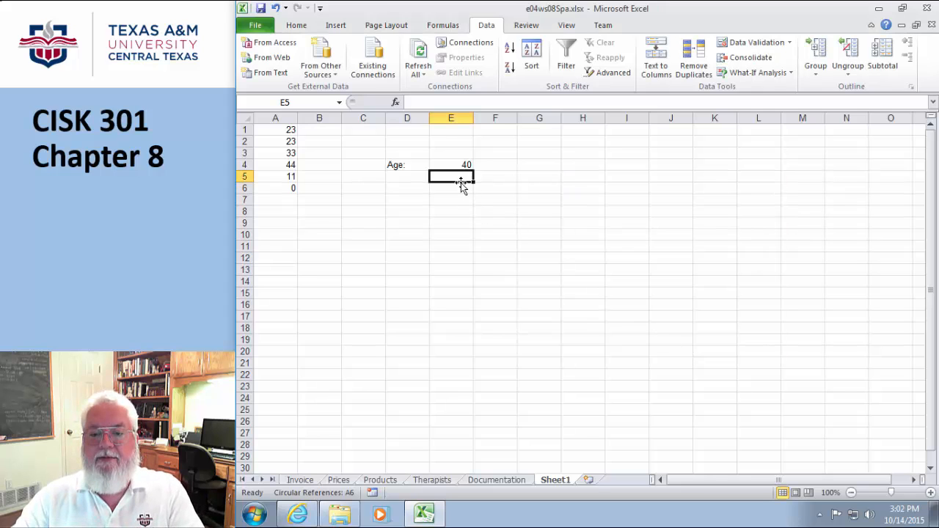
- Test E5 with the too-short 'fa' and a too-long string, both rejected
type("fa")
key("Return")
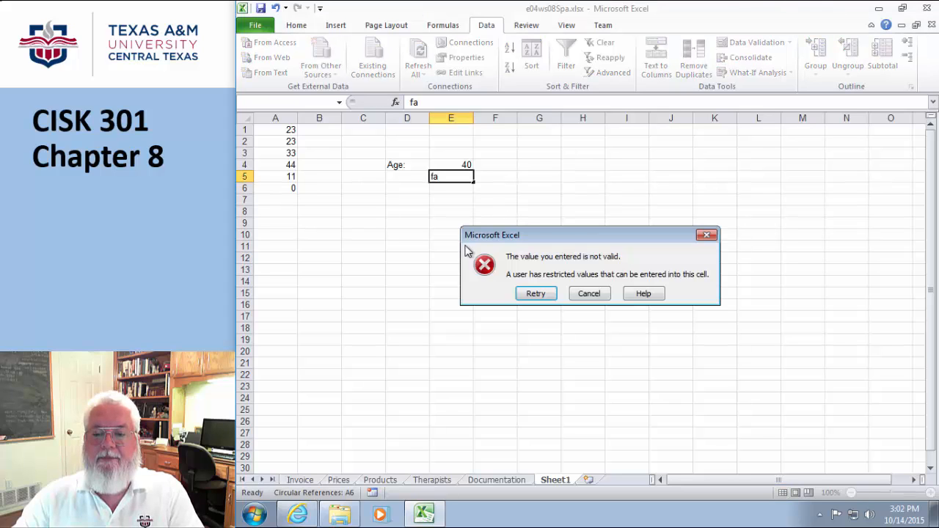
left_click(537, 295)
type("asd")
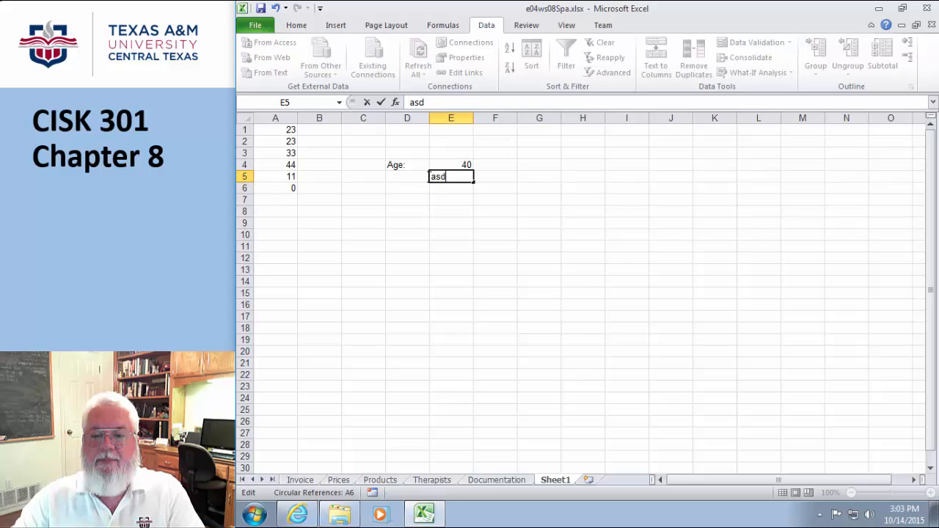
type("fasfefeadfasdfasdf")
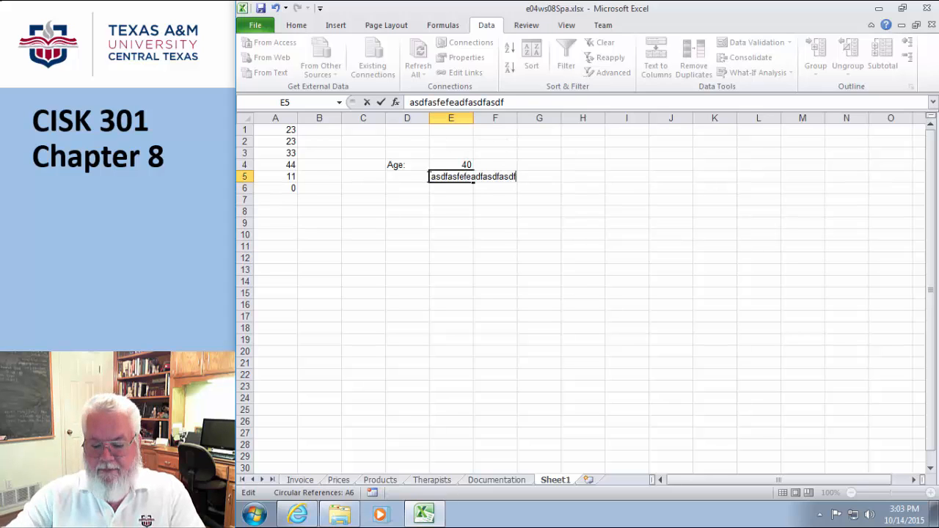
key("Return")
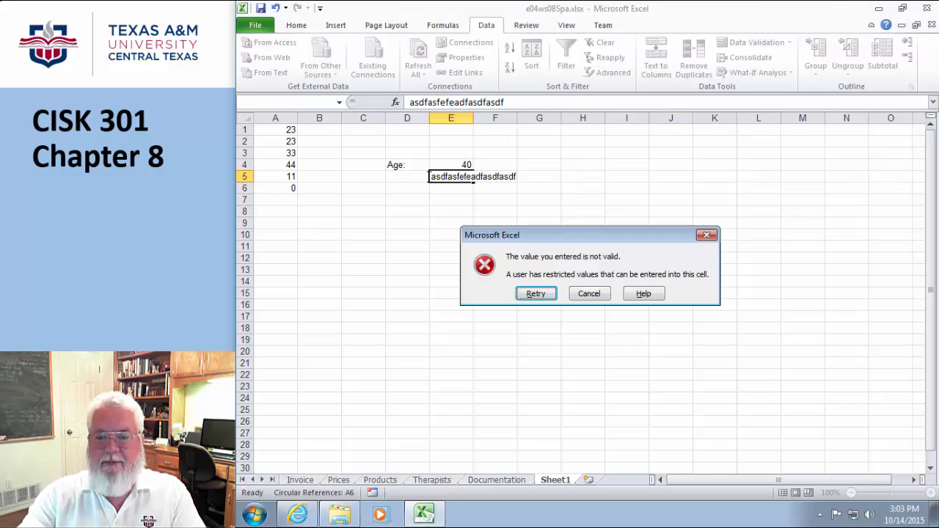
left_click(537, 295)
left_click(445, 177)
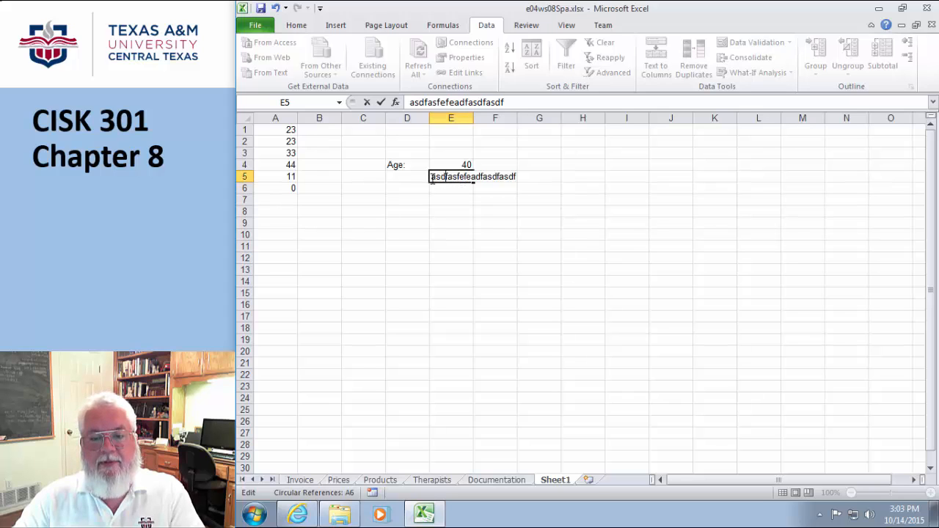
left_click_drag(433, 179, 563, 178)
type("123a")
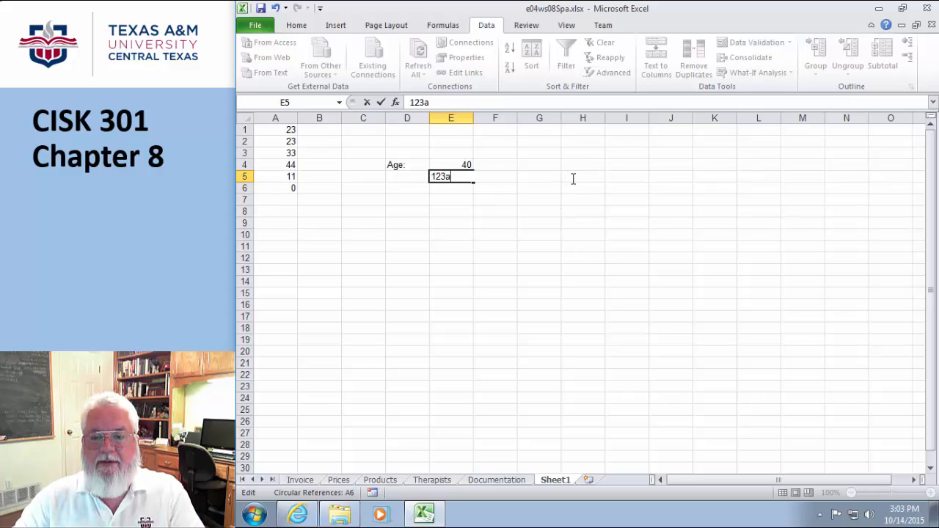
type("3522")
left_click(550, 254)
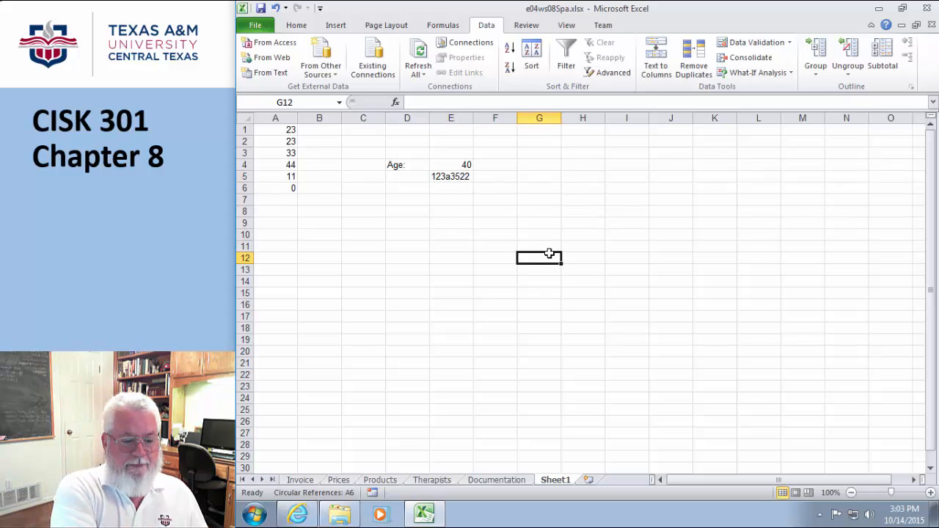
left_click(460, 191)
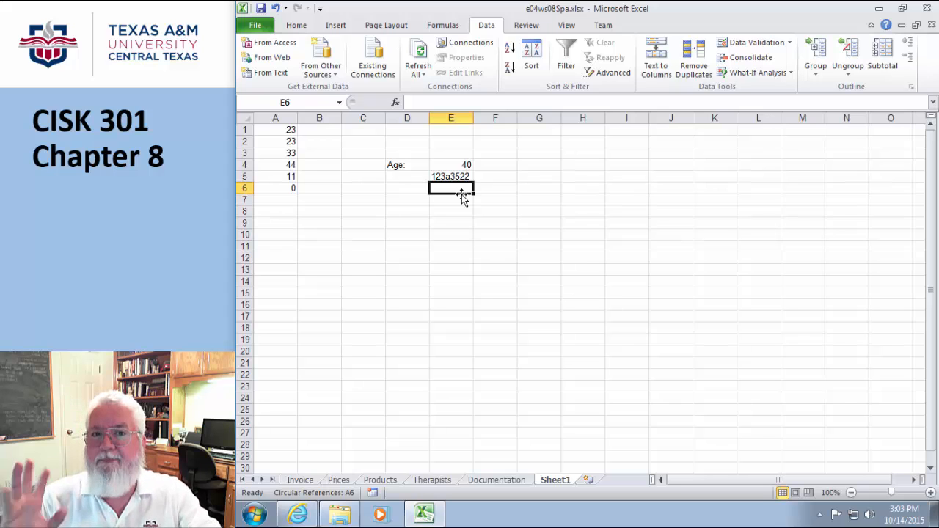
left_click(587, 131)
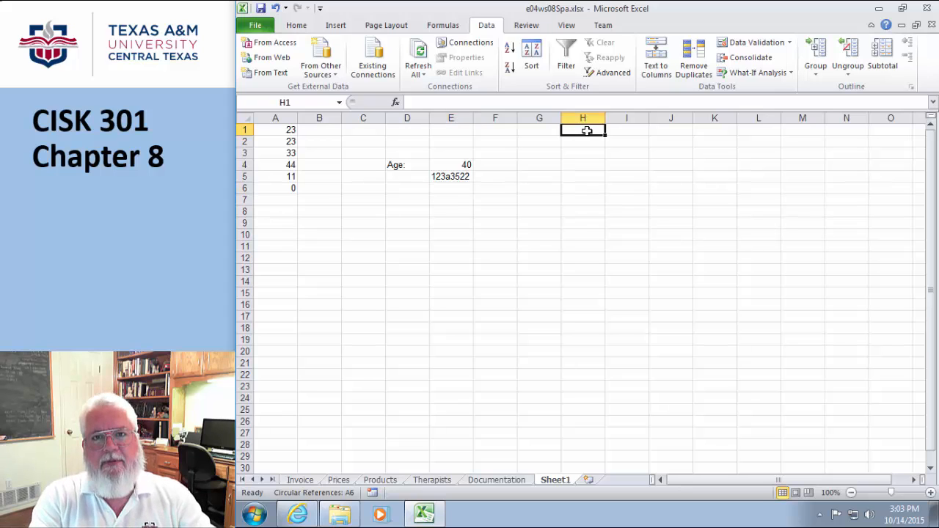
- Type the grade letters A, B, C, D and F down cells H1:H5
type("A")
key("Return")
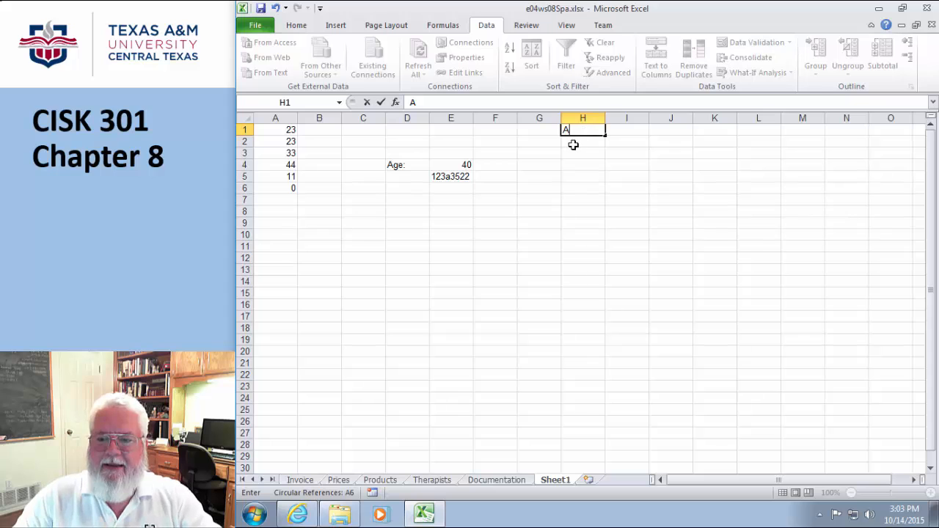
type("B")
key("Return")
type("C")
key("Return")
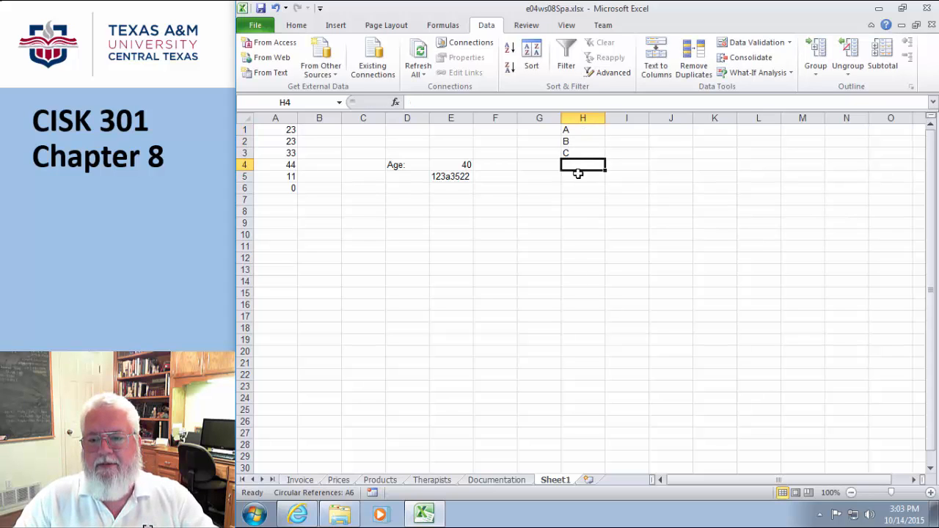
type("D")
key("Return")
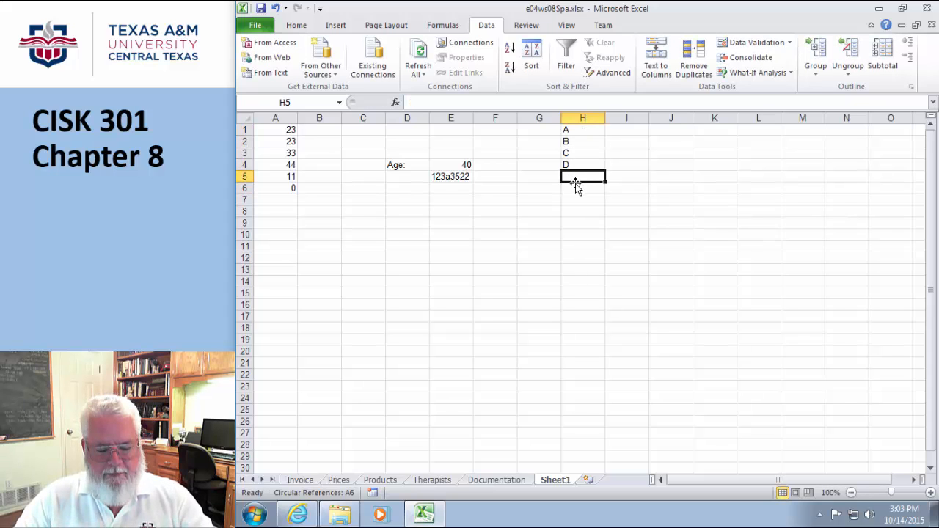
type("F")
left_click(594, 232)
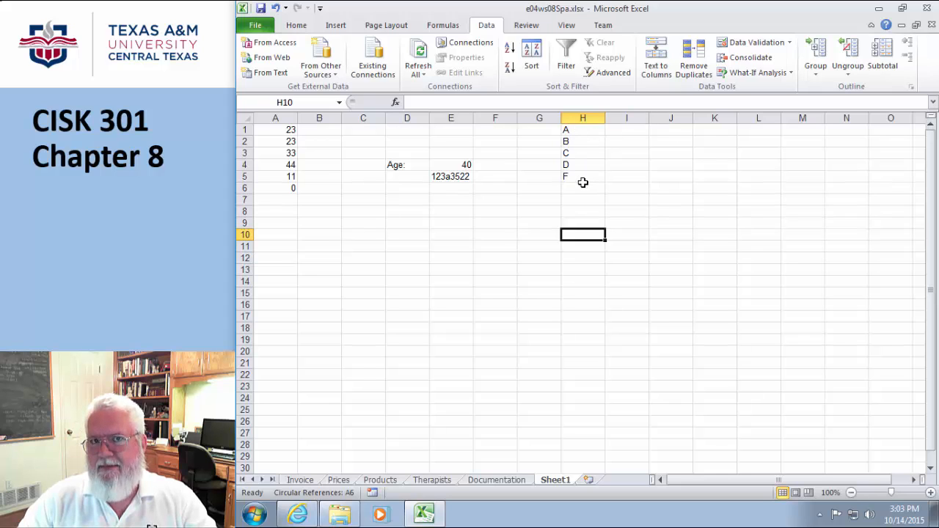
left_click(451, 189)
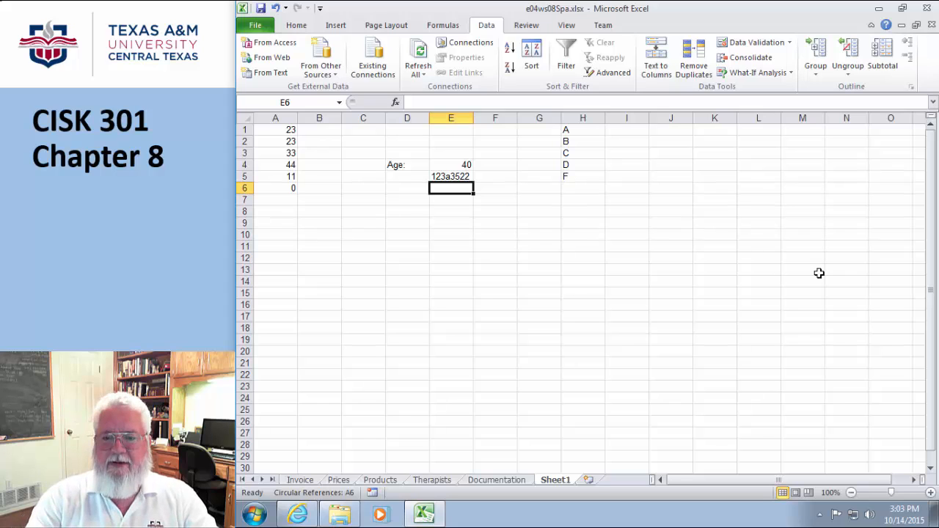
- Cancel the stray formula, reselect E6 and set its validation Allow type to List
type("=")
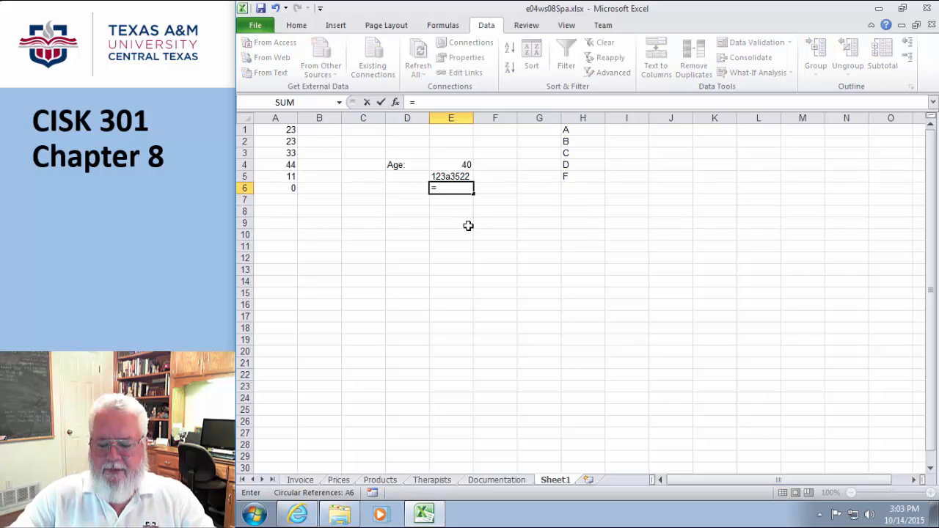
key("Escape")
left_click(564, 243)
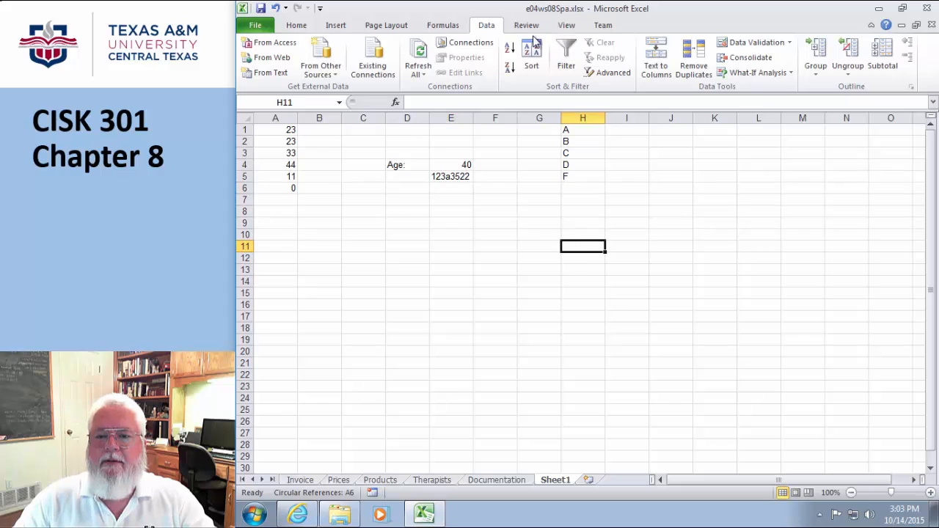
left_click(453, 187)
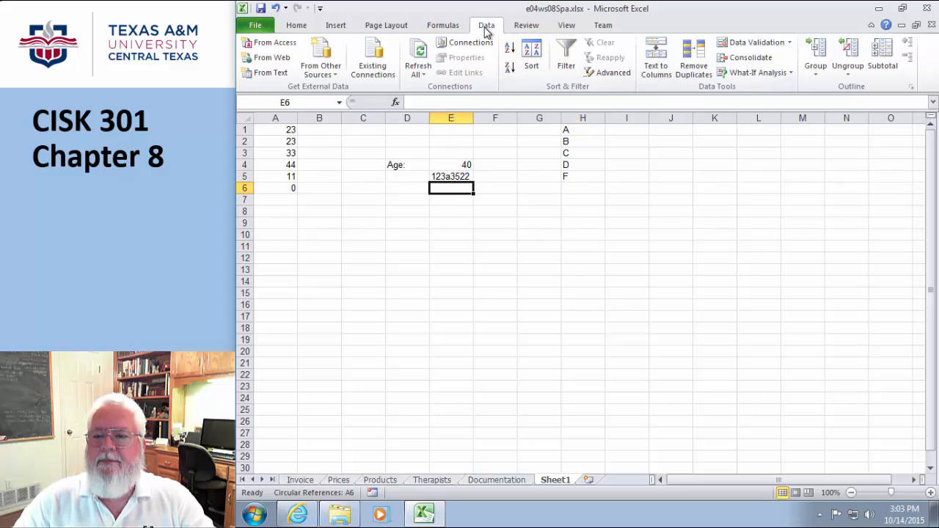
left_click(791, 43)
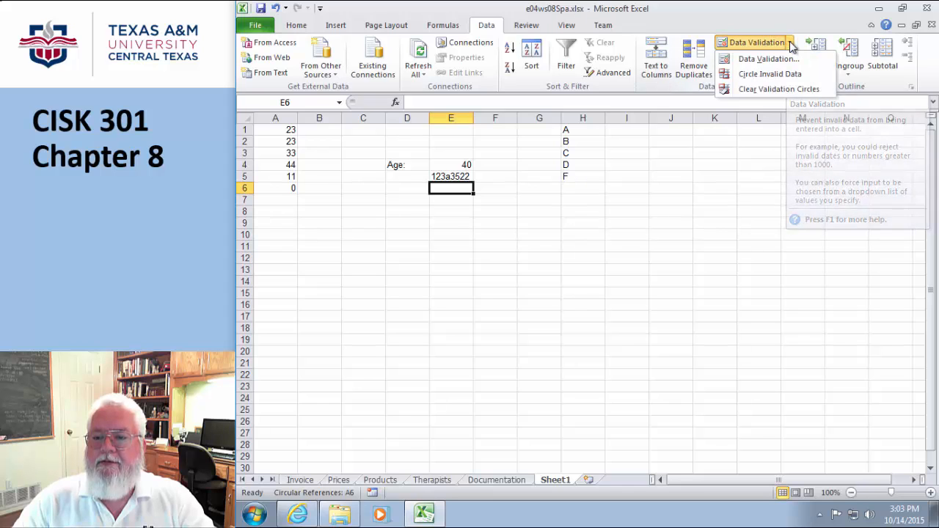
left_click(768, 59)
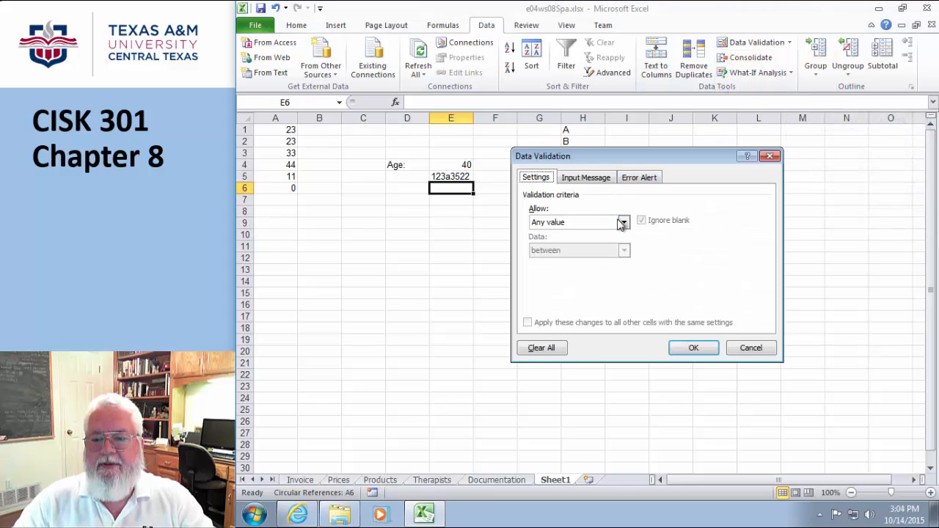
left_click(625, 222)
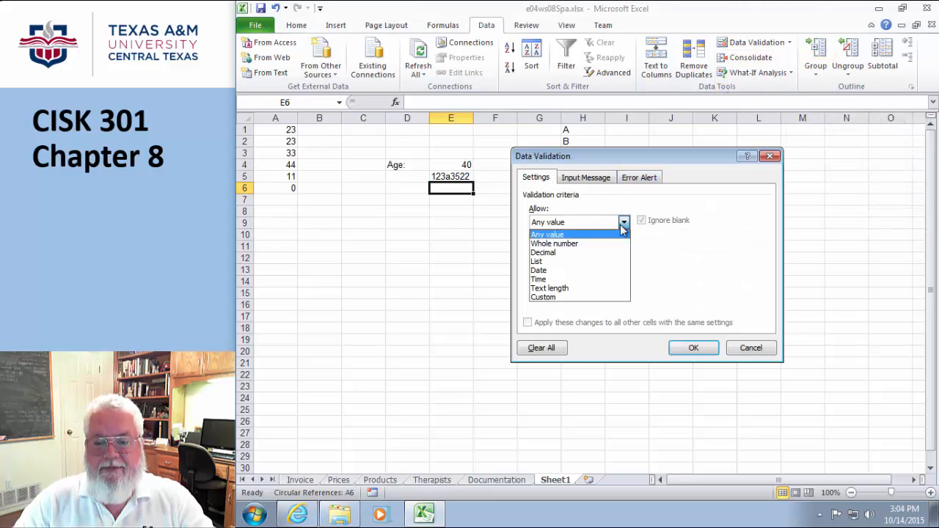
left_click(542, 262)
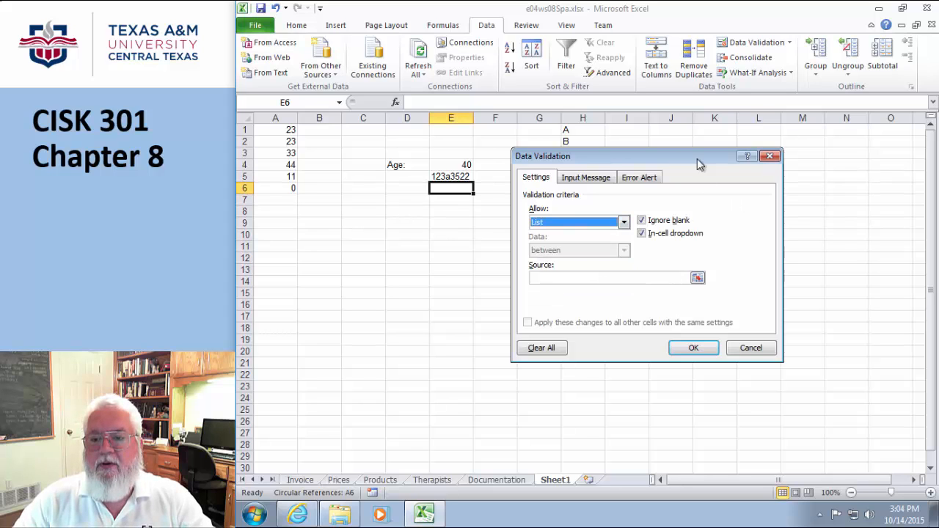
- Set the list source to the grades in H1:H5 and confirm the rule
left_click_drag(697, 159, 811, 166)
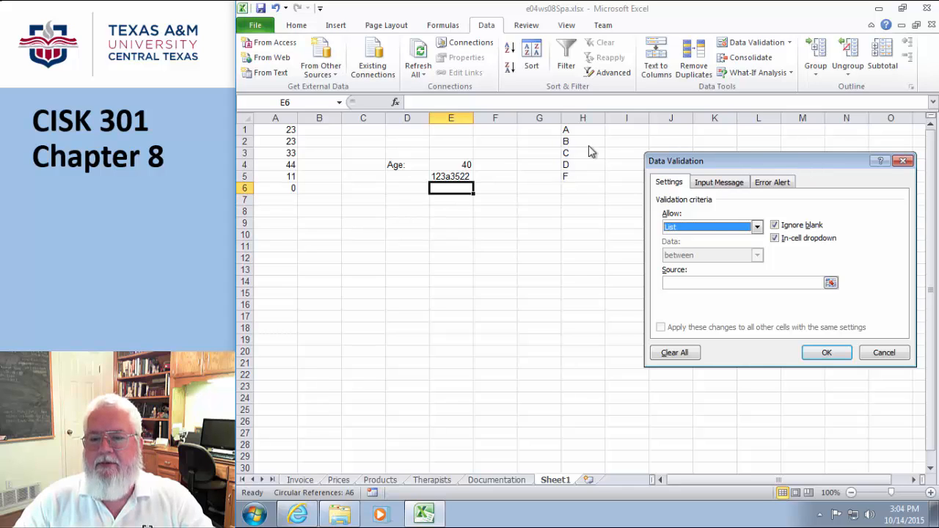
left_click(831, 282)
left_click_drag(583, 131, 581, 185)
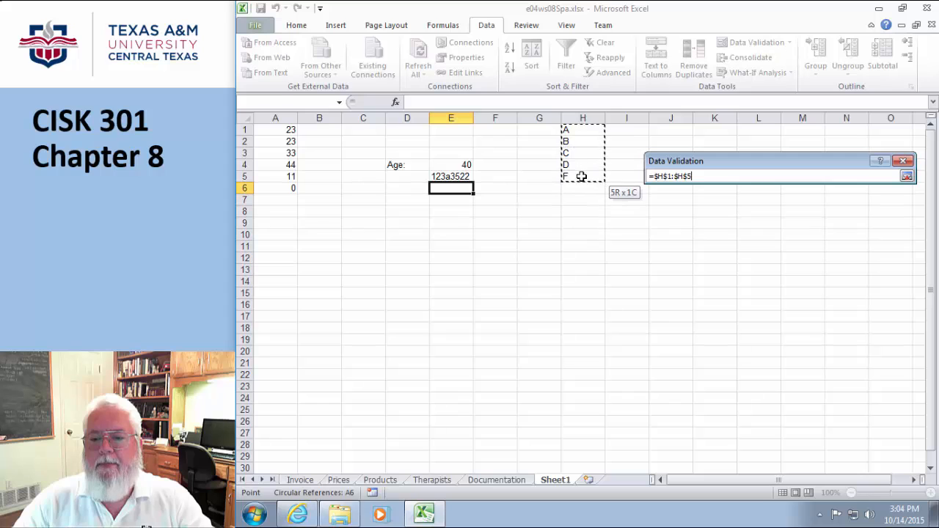
left_click(907, 177)
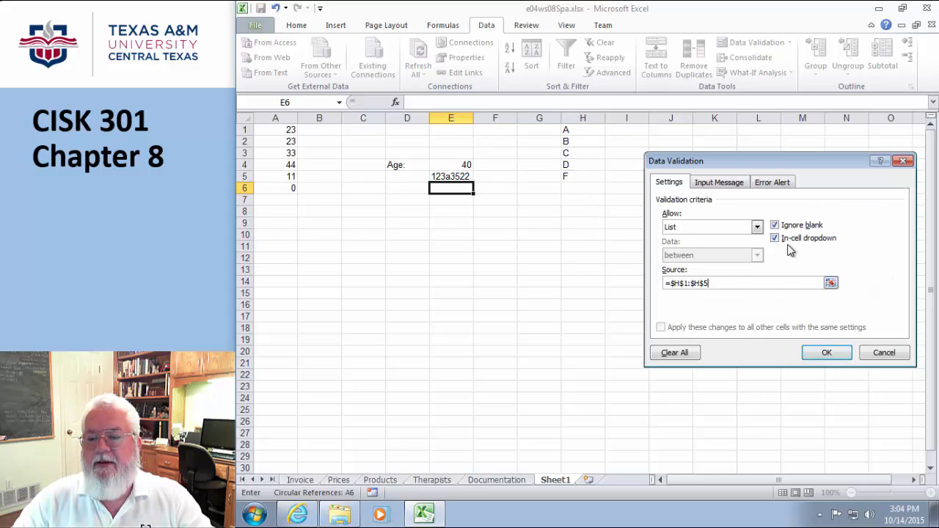
left_click(820, 354)
- Pick grade B, then grade D, from E6's dropdown list
left_click(555, 350)
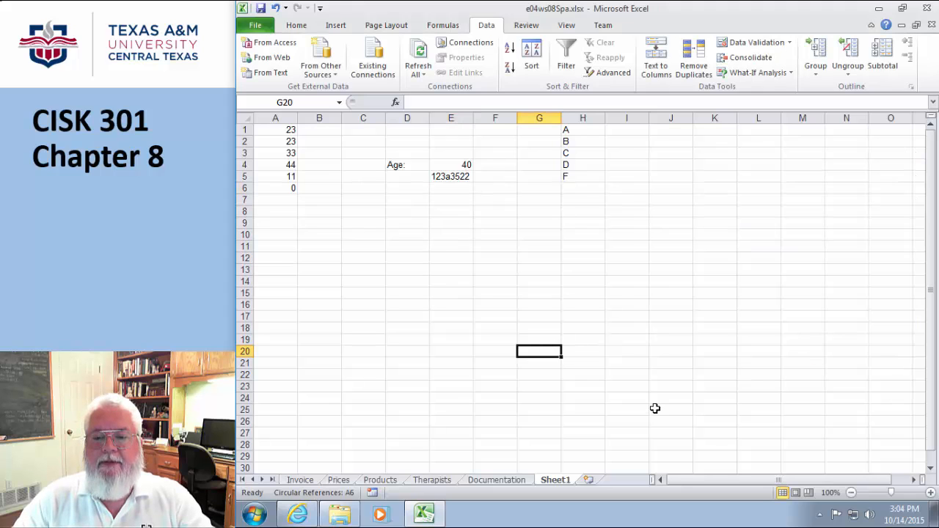
left_click(439, 191)
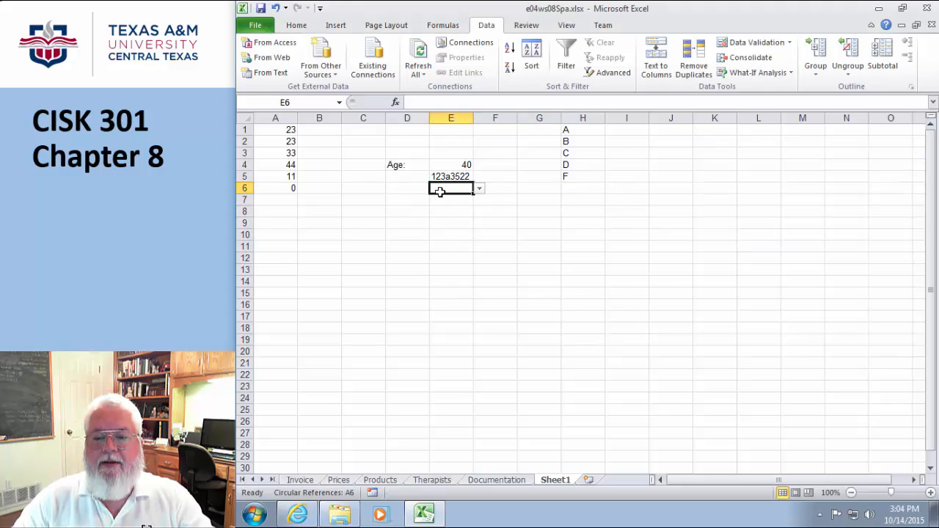
left_click(481, 191)
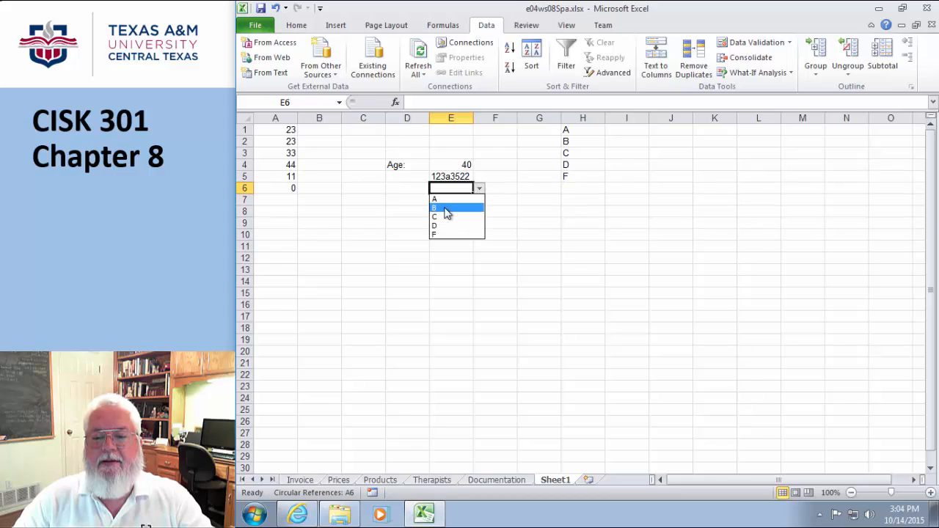
left_click(444, 210)
left_click(480, 189)
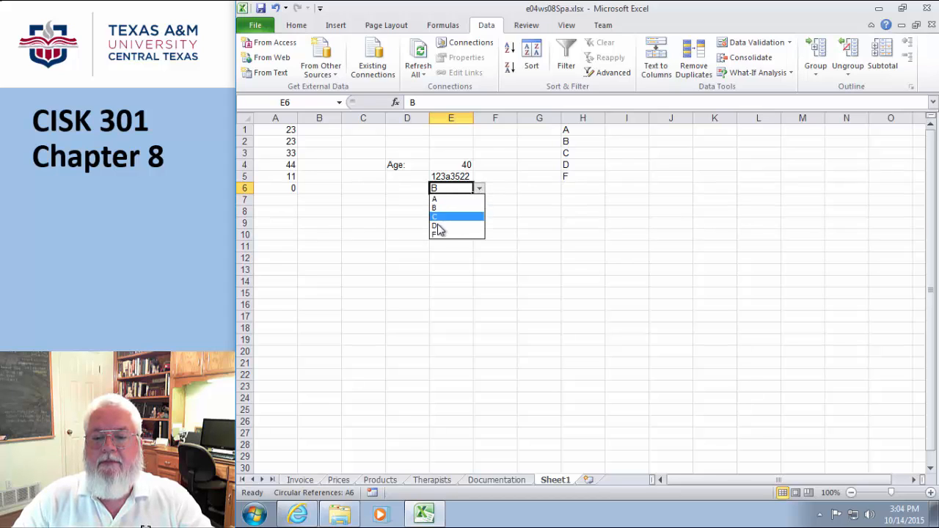
left_click(437, 224)
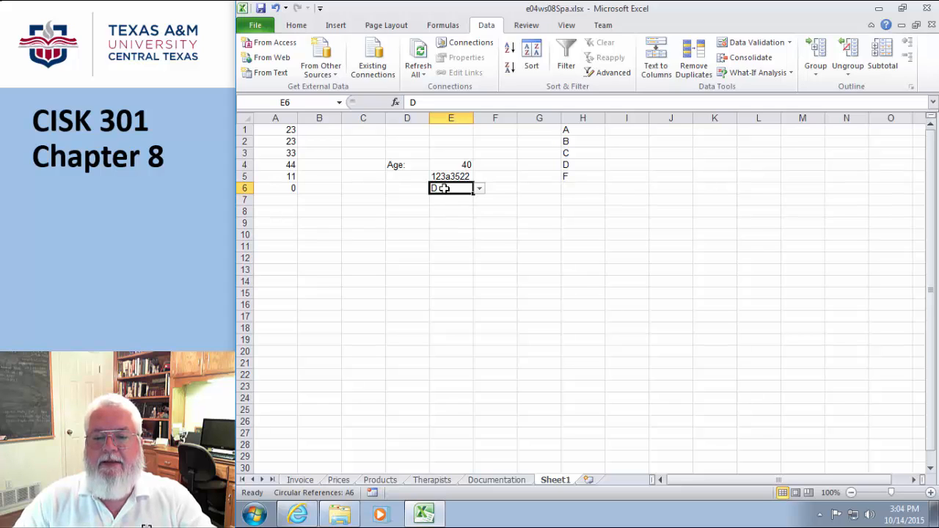
- Try the invalid value 'ee' in E6, then enter f and finally a
type("ee")
key("Return")
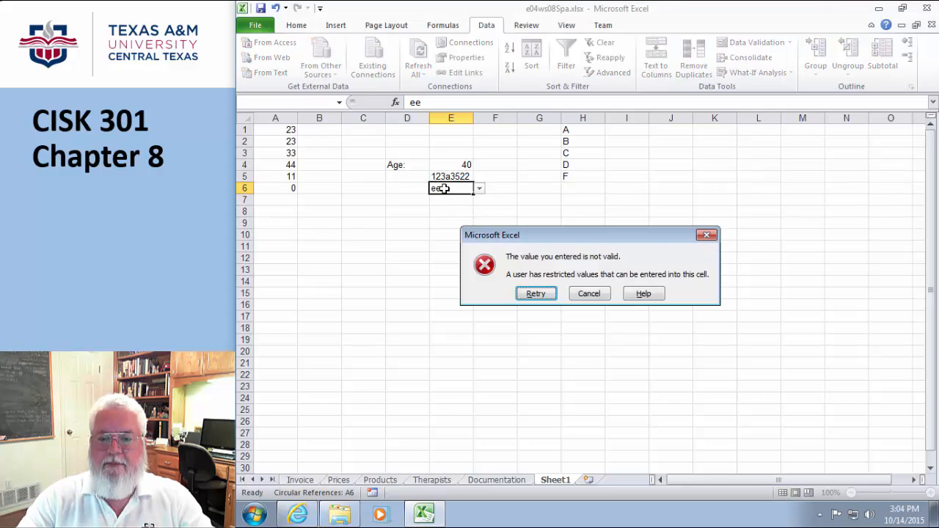
left_click(535, 294)
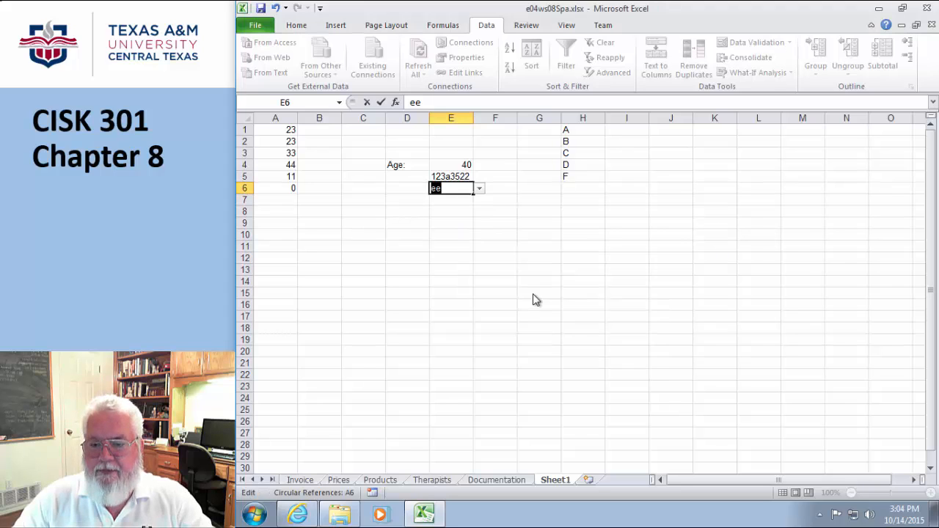
key("Return")
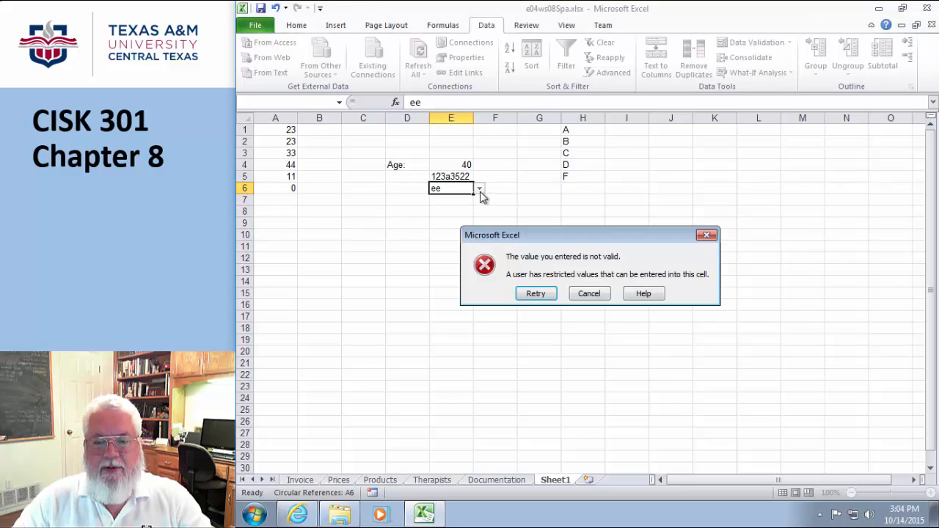
left_click(536, 294)
type("f")
left_click(474, 292)
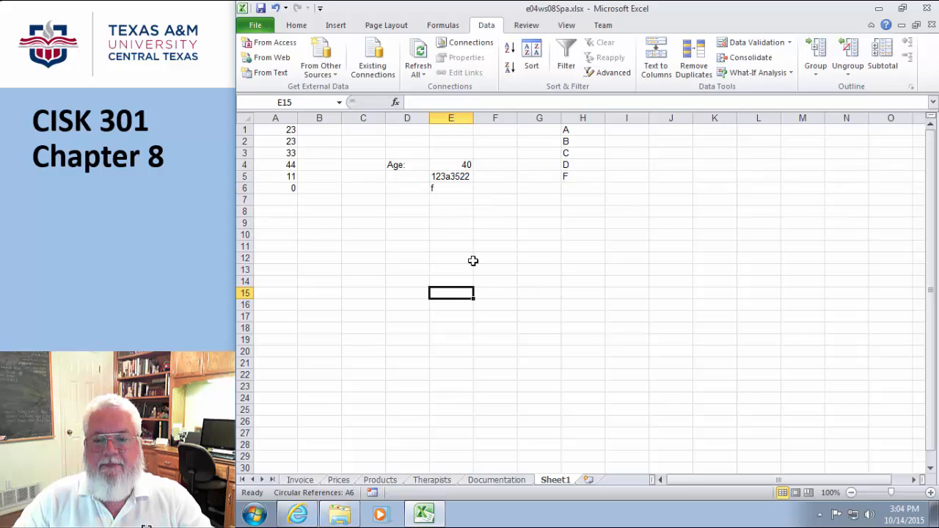
left_click(440, 189)
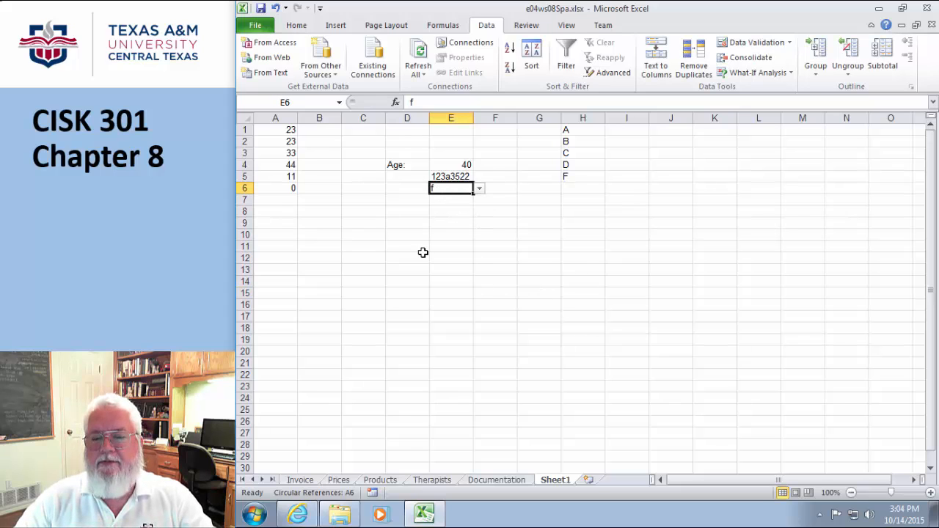
type("a")
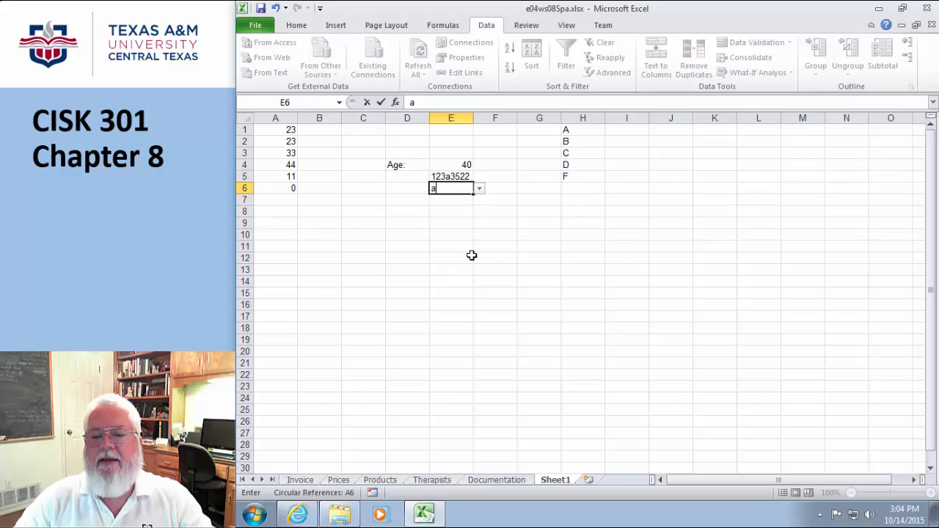
left_click(471, 256)
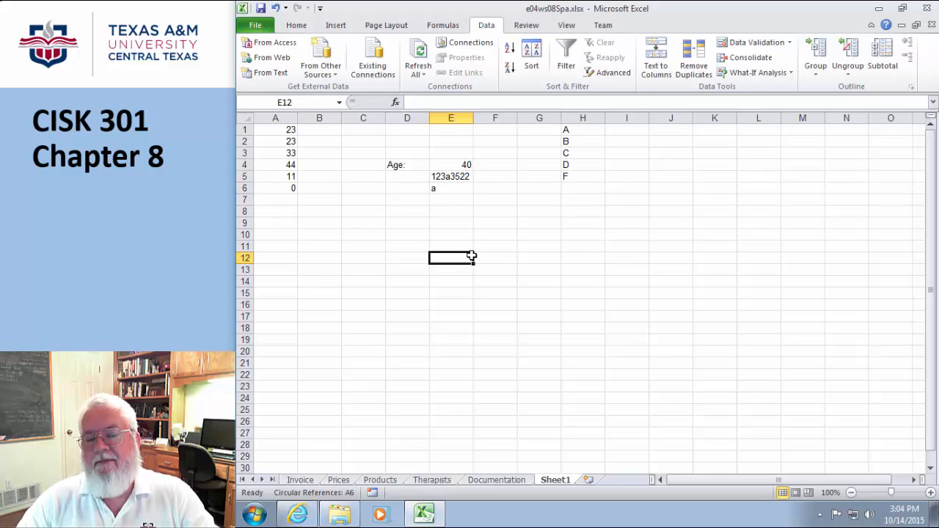
left_click(458, 191)
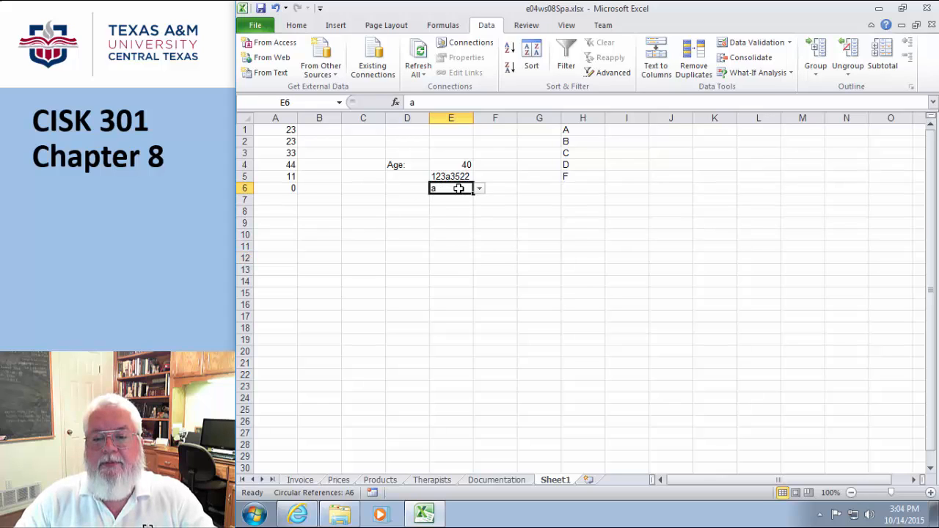
left_click(478, 189)
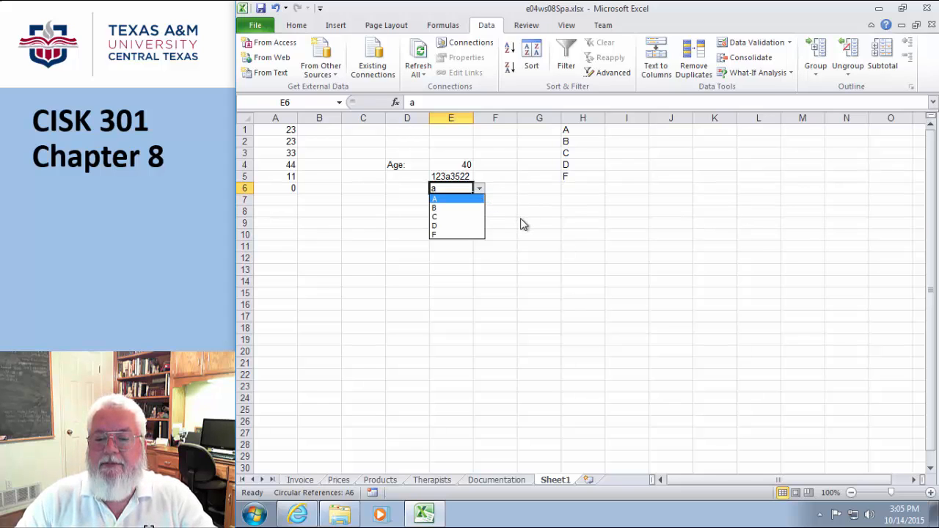
key("Escape")
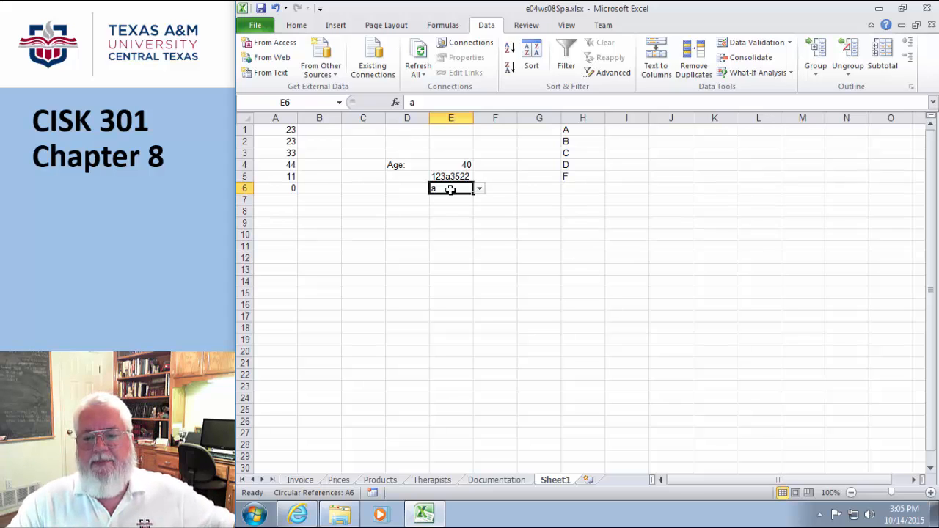
left_click(457, 166)
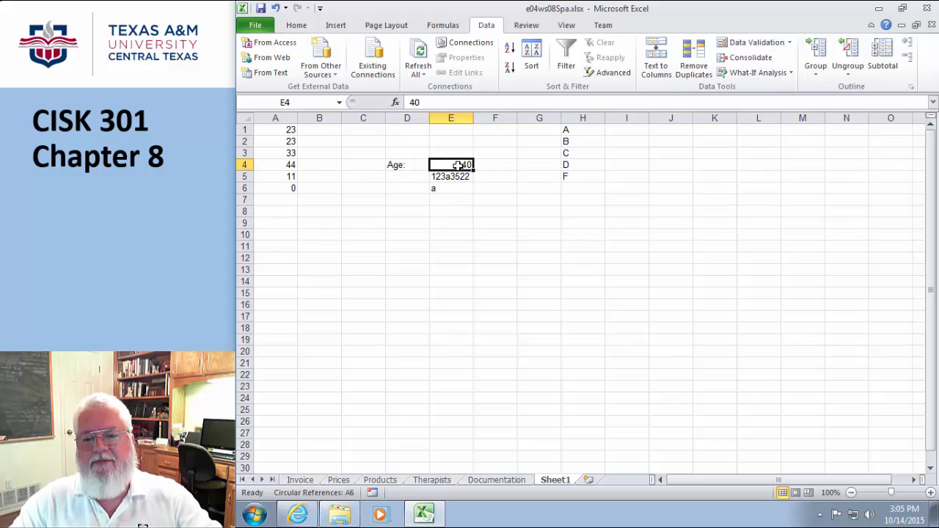
- Give E4 the input message title 'Enter your age:' and text 'A valid age is between 0 and 125'
left_click(790, 43)
left_click(765, 61)
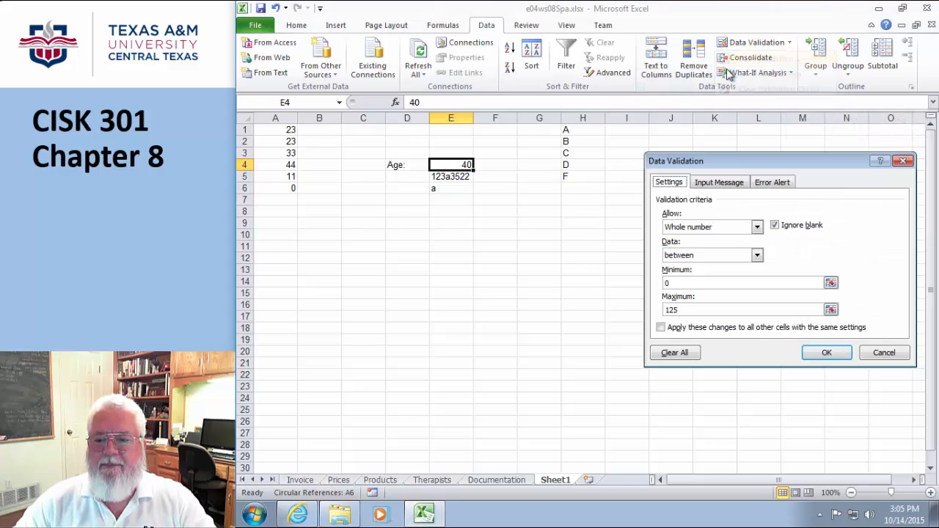
left_click(710, 185)
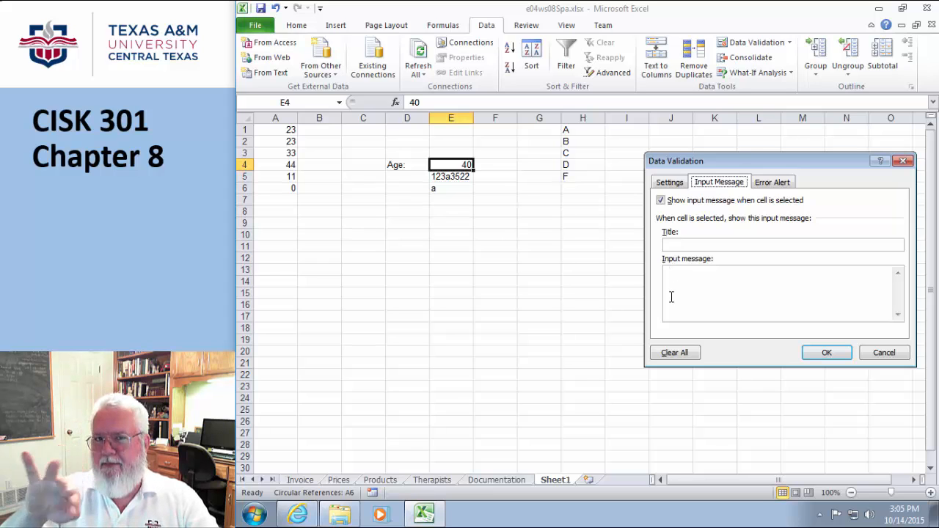
left_click(676, 246)
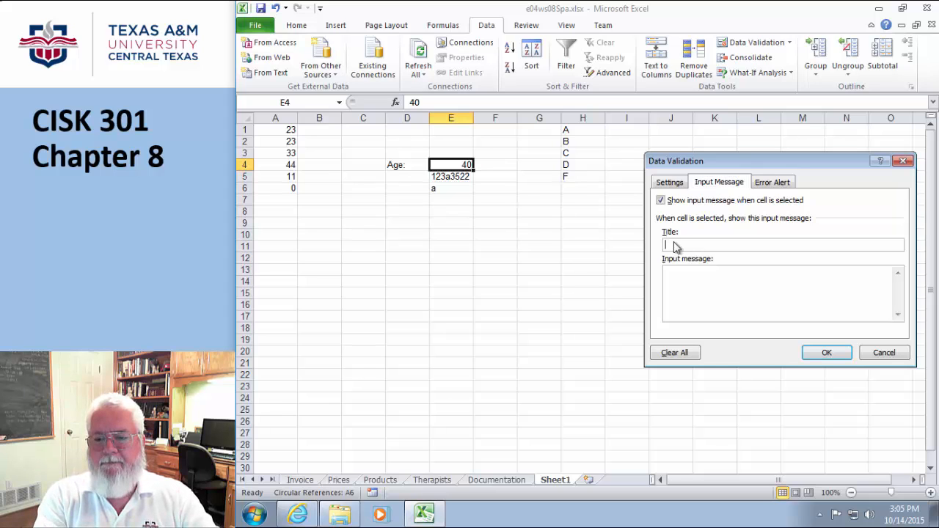
type("Ente")
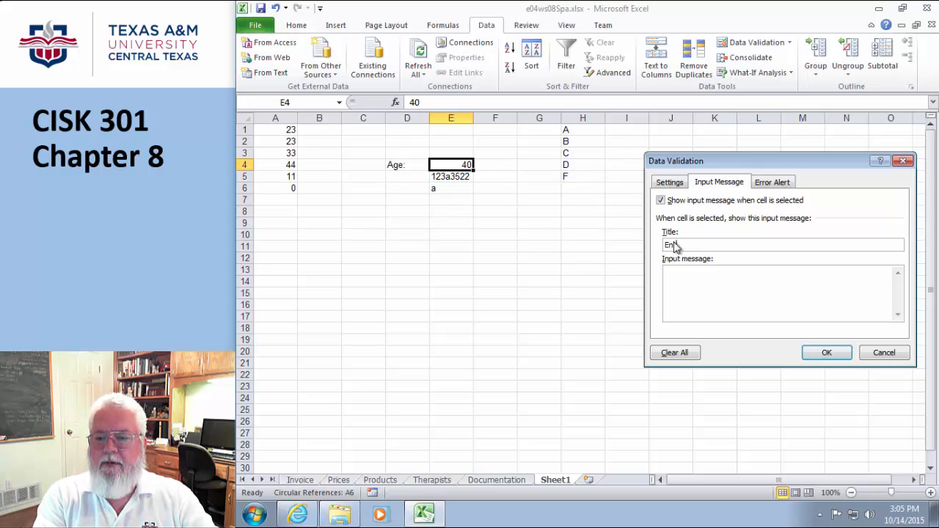
type("r your")
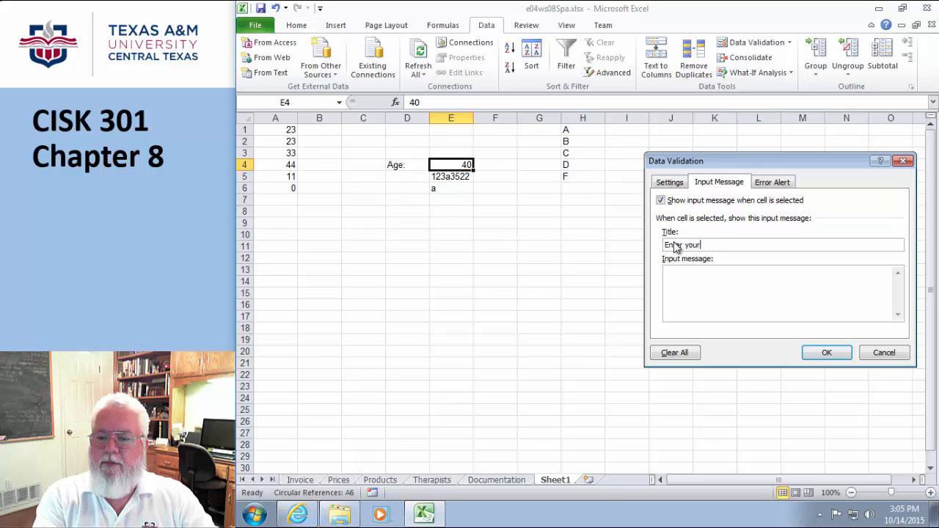
type(" age:")
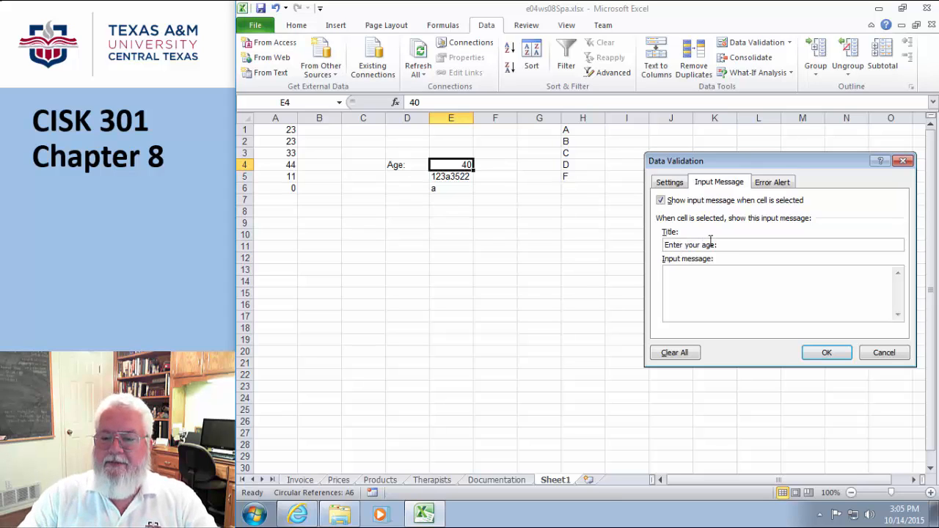
left_click(702, 277)
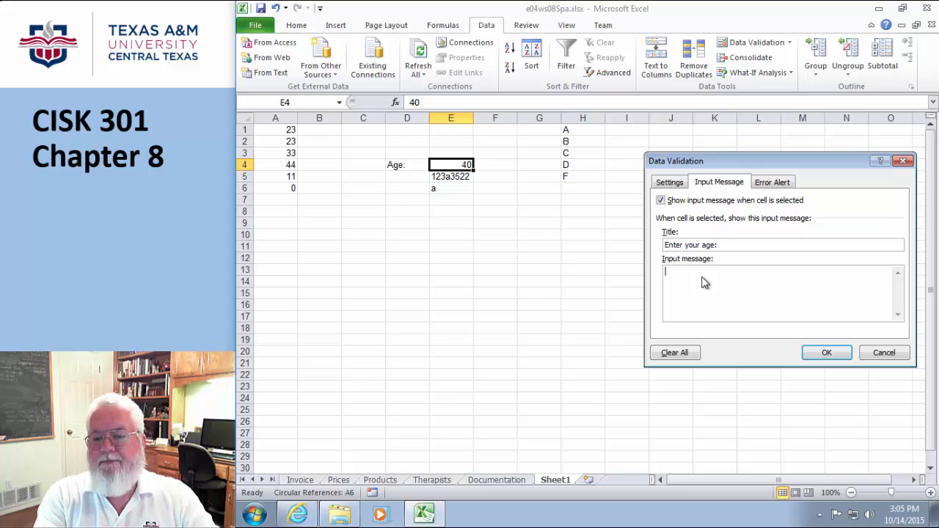
type("A valid a")
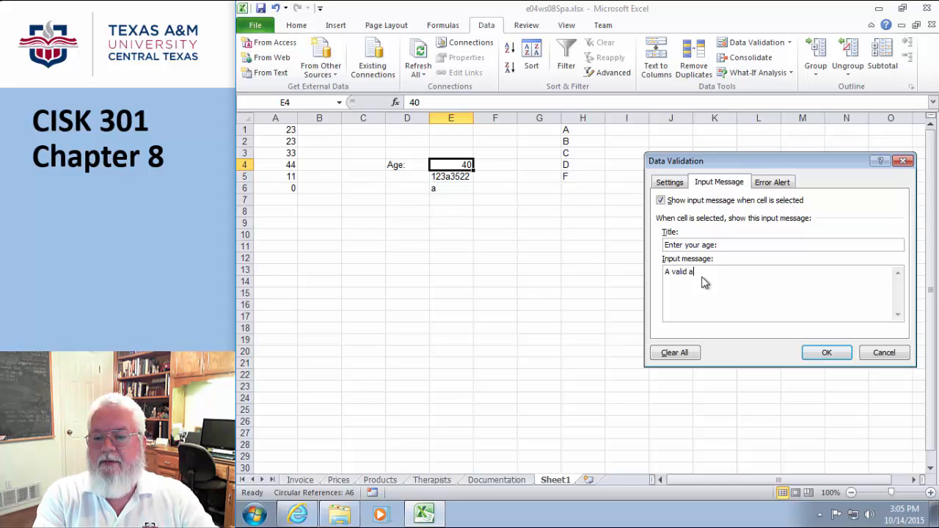
type("ge is between ")
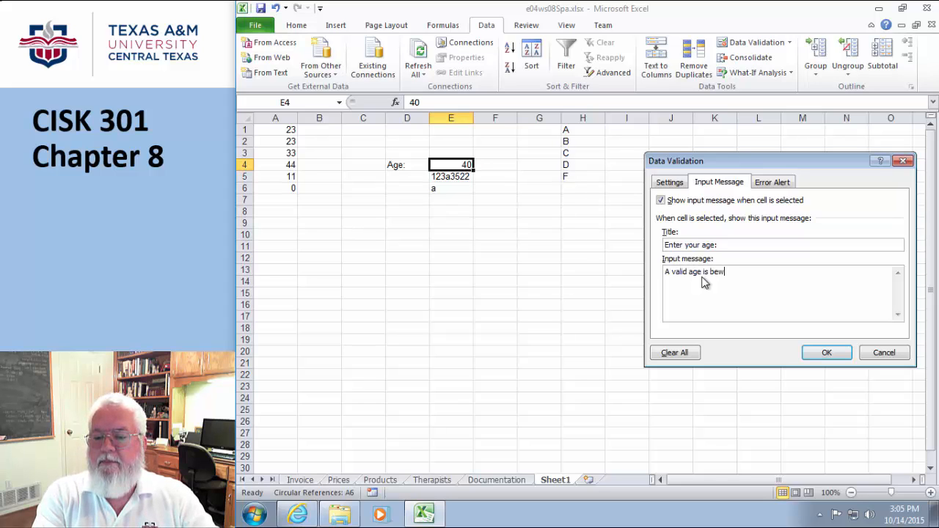
type("0 and 125")
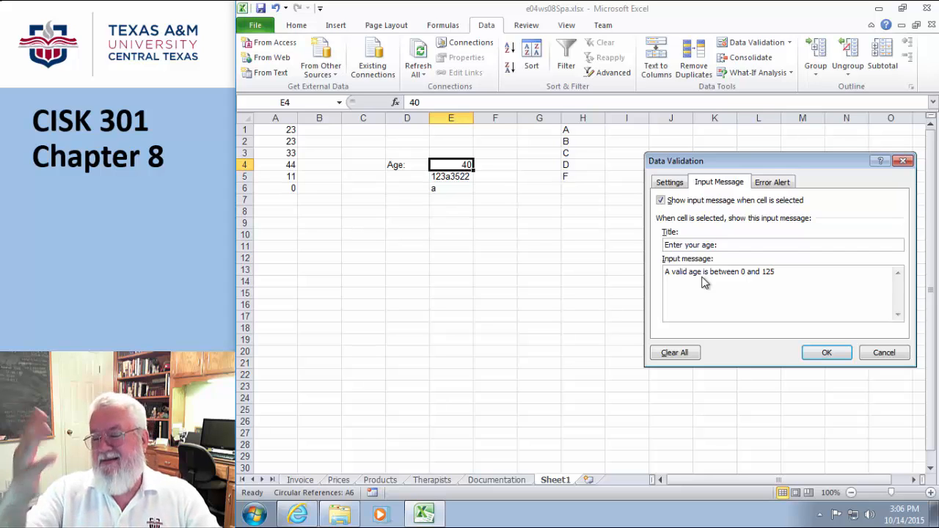
- Give E4 a Stop error alert titled 'Input Error' with message 'You input was not within 0 and 125'
left_click(770, 183)
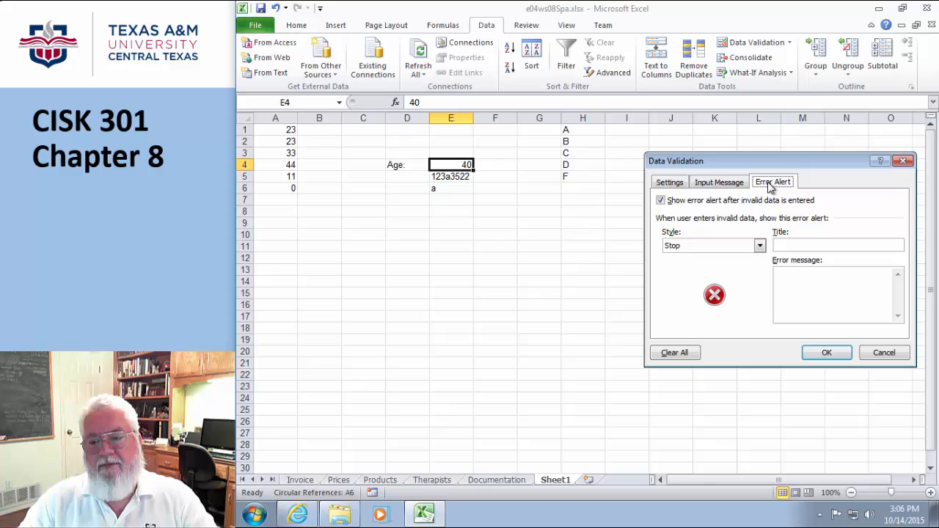
left_click(791, 247)
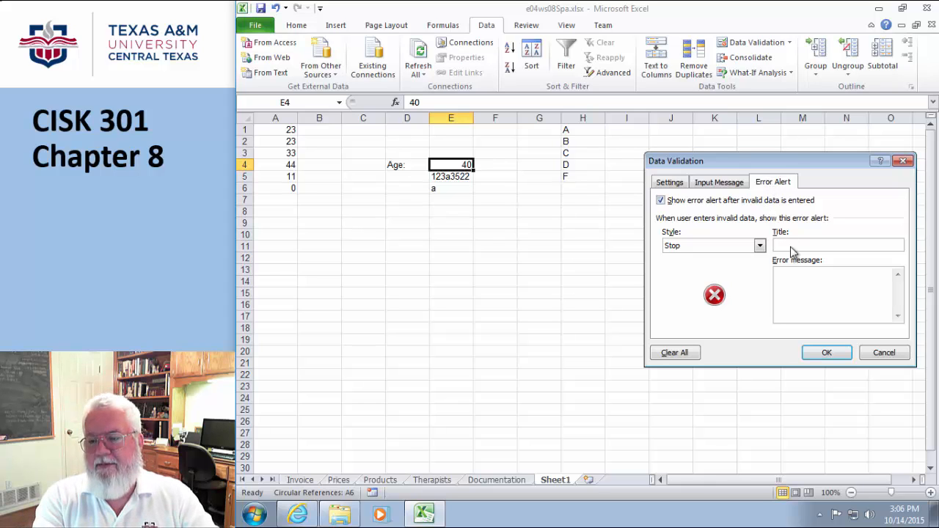
type("Input E")
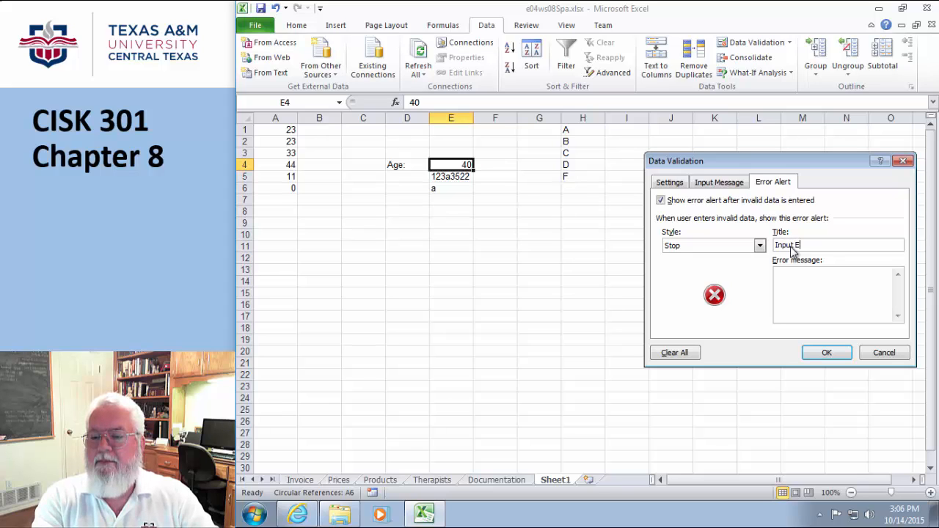
type("rror")
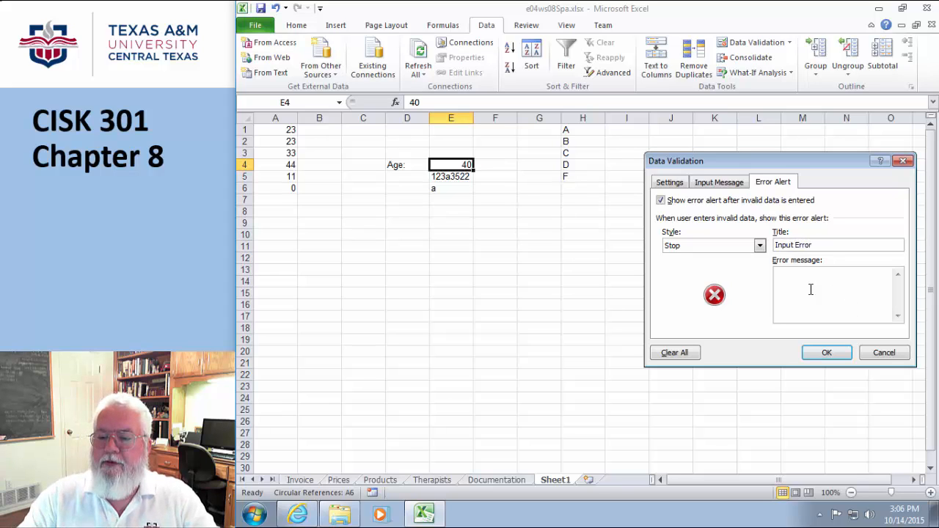
left_click(811, 290)
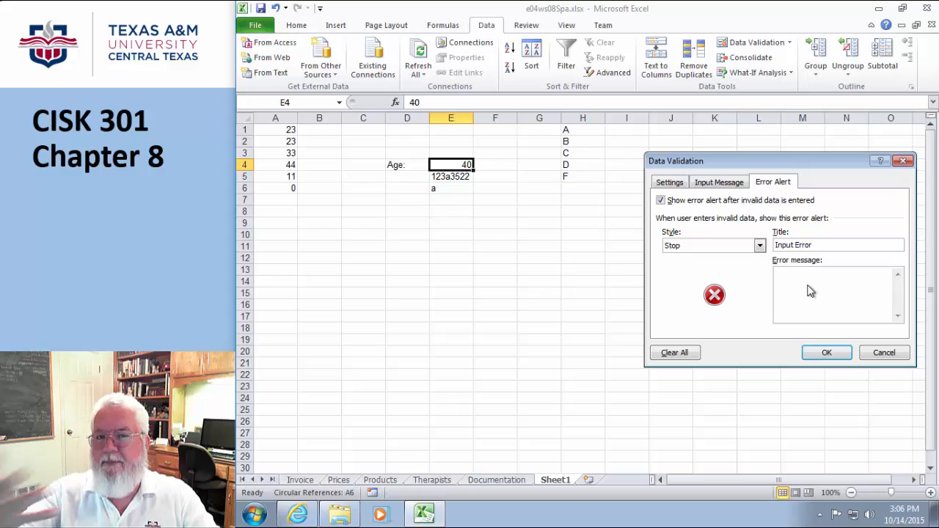
type("You")
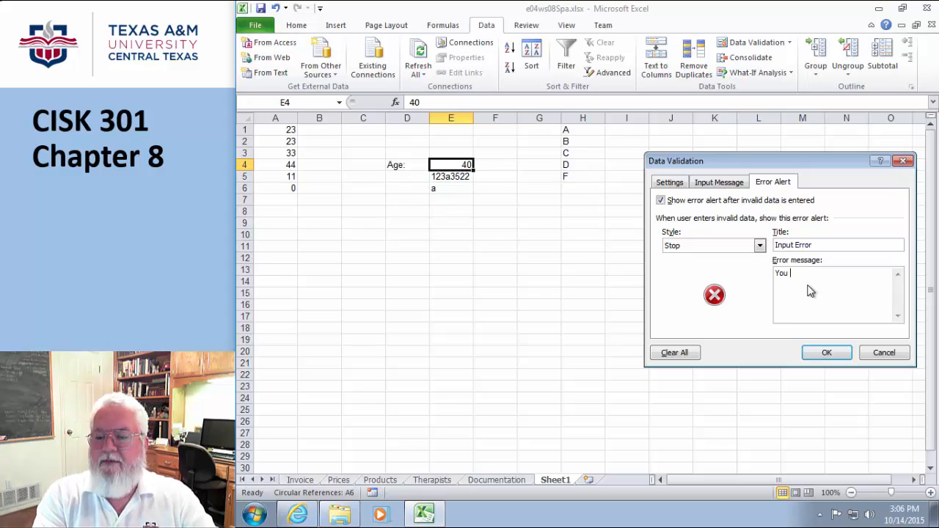
type(" input was n")
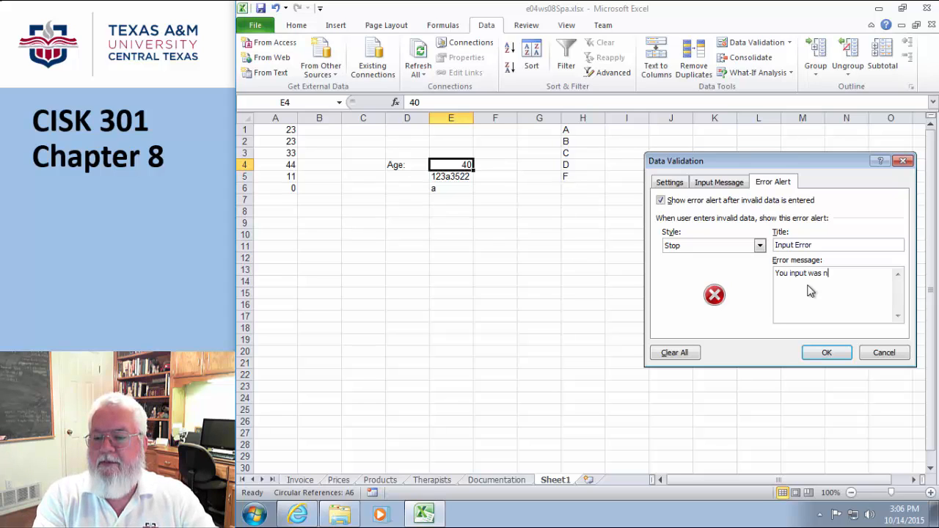
type("ot withi")
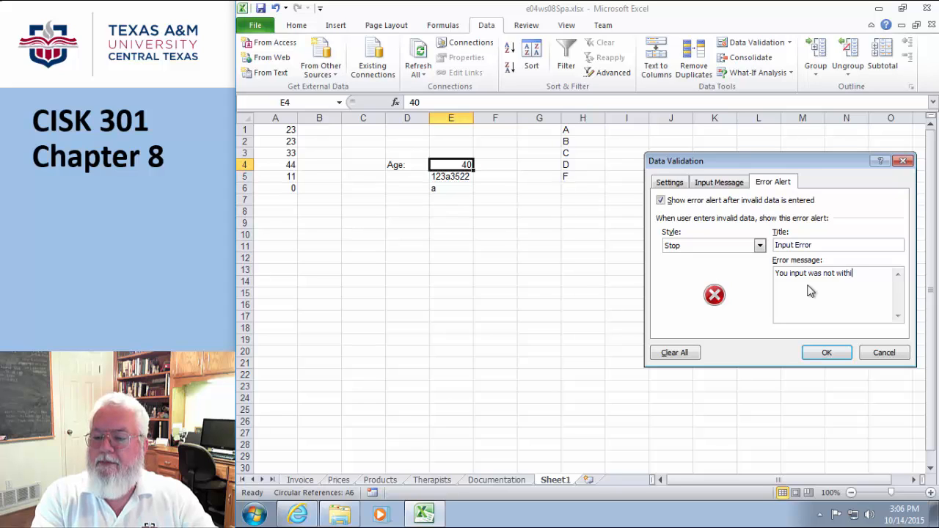
type("n 0 and 125")
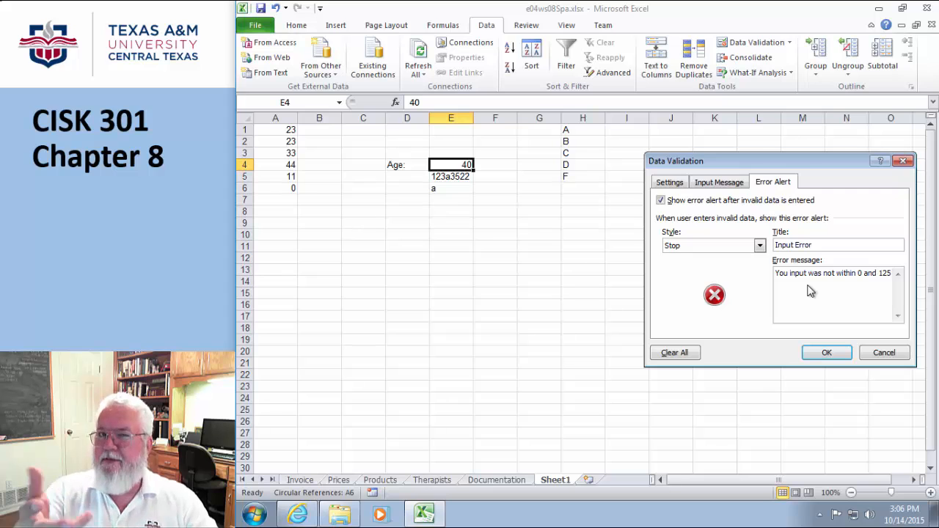
left_click(827, 354)
left_click(689, 330)
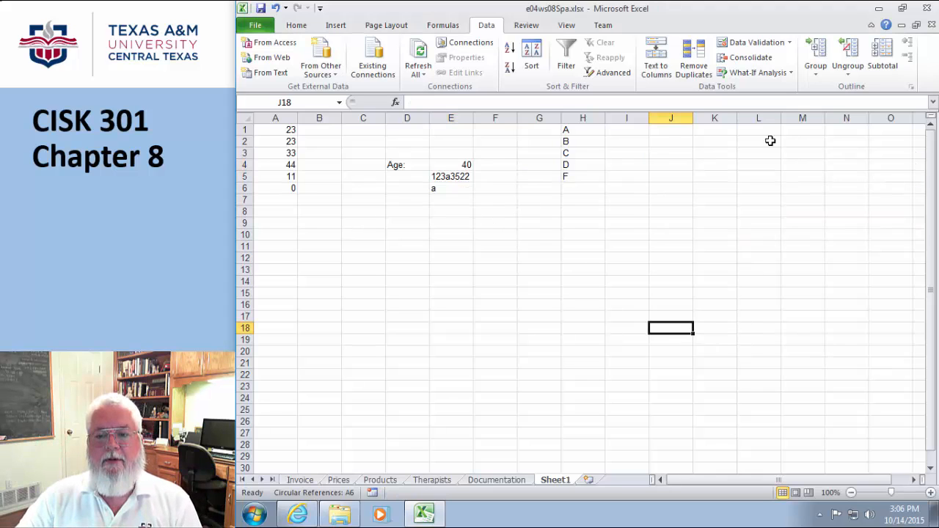
- Enter -33 in E4, confirm the Input Error alert rejects it, and choose Retry
left_click(449, 166)
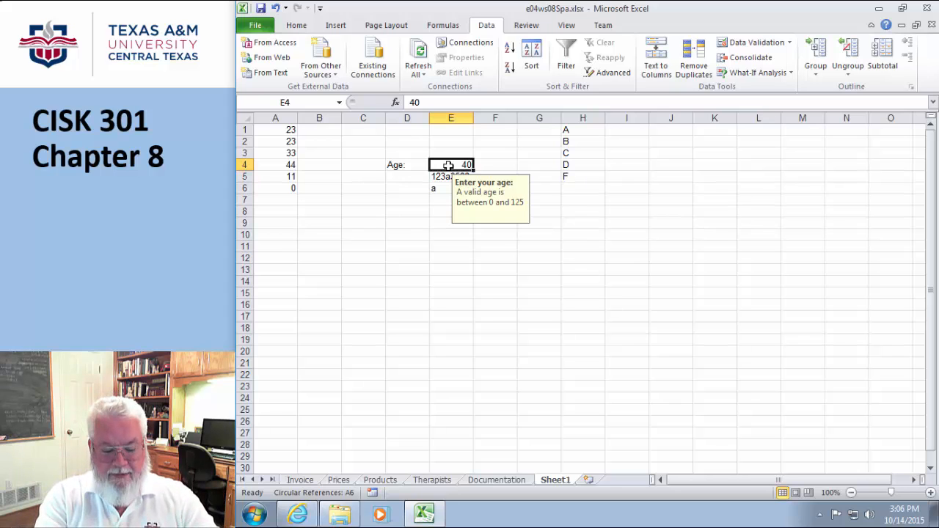
type("-33")
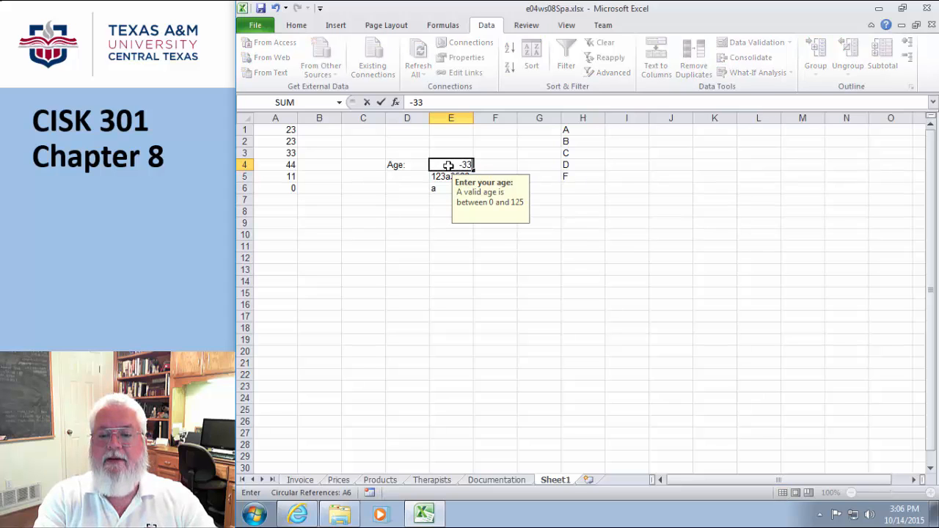
key("Return")
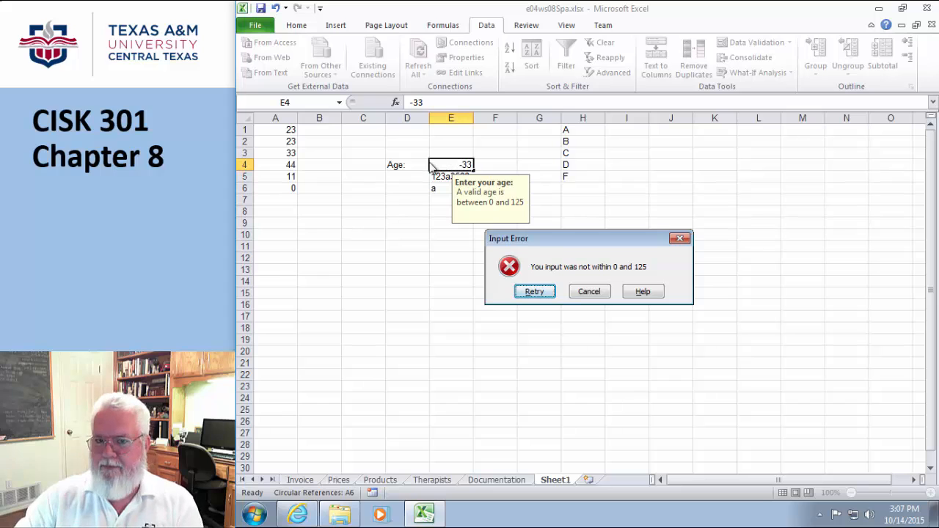
left_click(538, 292)
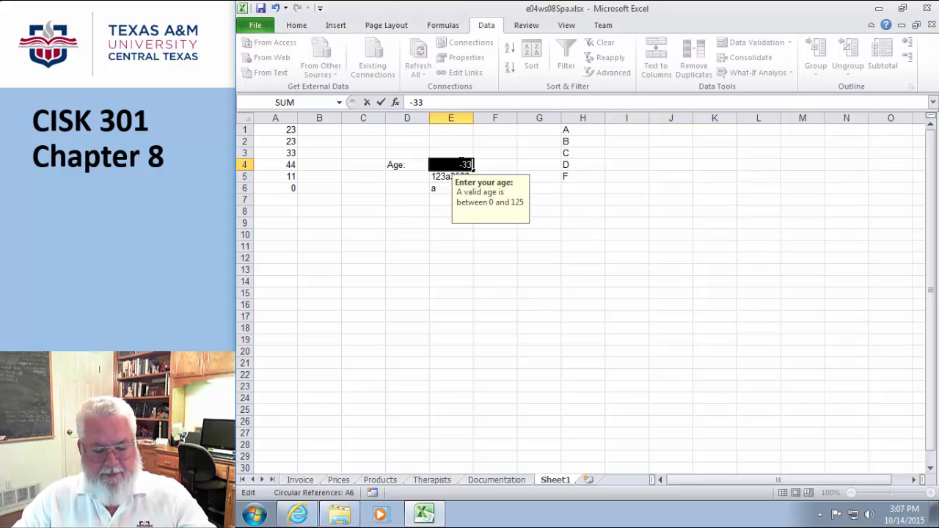
- Correct E4 to 33 and reselect E4 to check its input message appears
type("33")
left_click(469, 259)
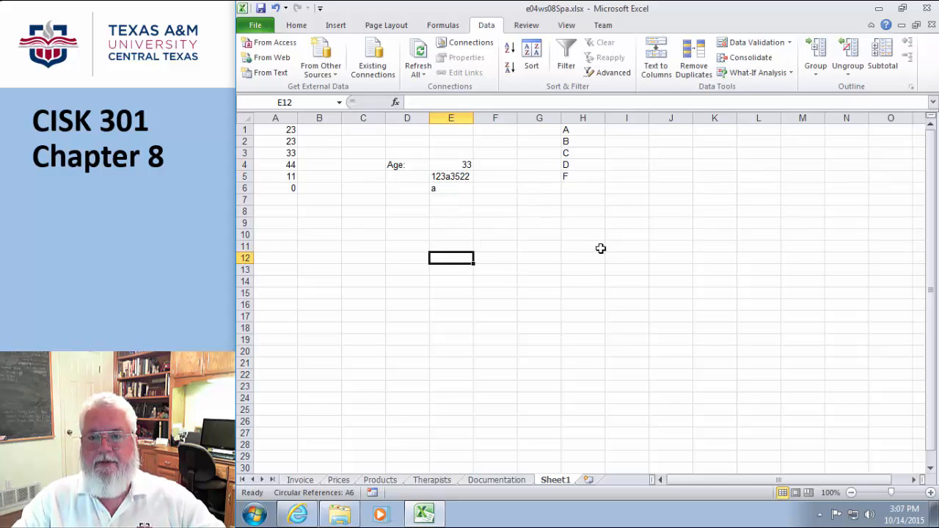
left_click(452, 164)
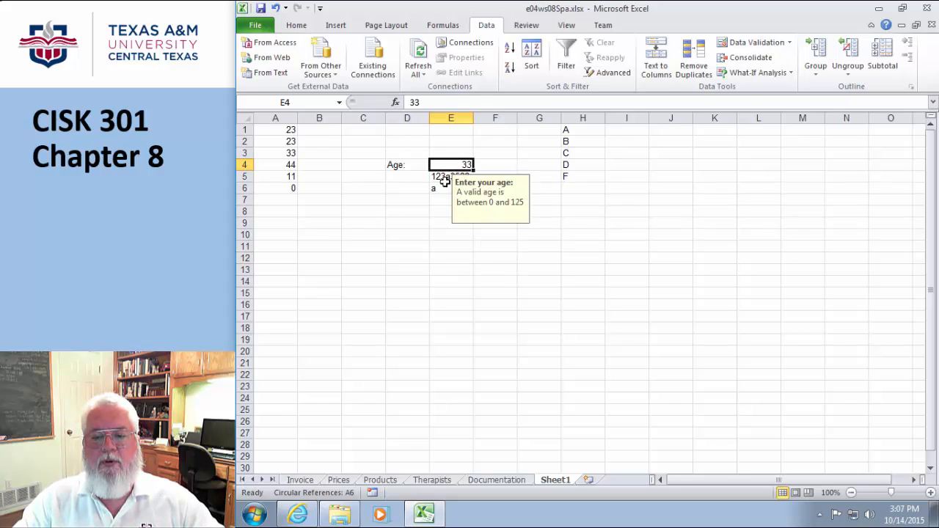
left_click(446, 178)
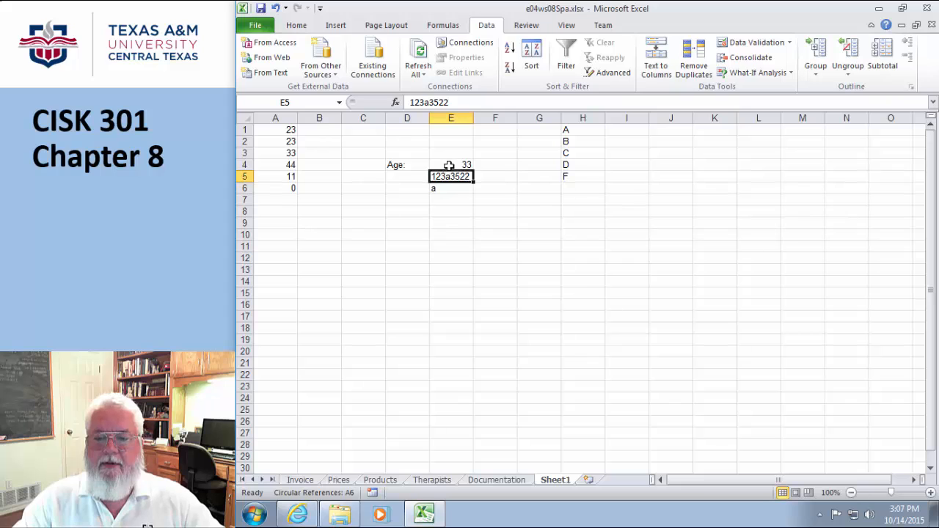
left_click(446, 164)
- Fill B11:D11 with a sample first name, 12/25/2015 and 13, then begin a formula in E11
left_click(439, 189)
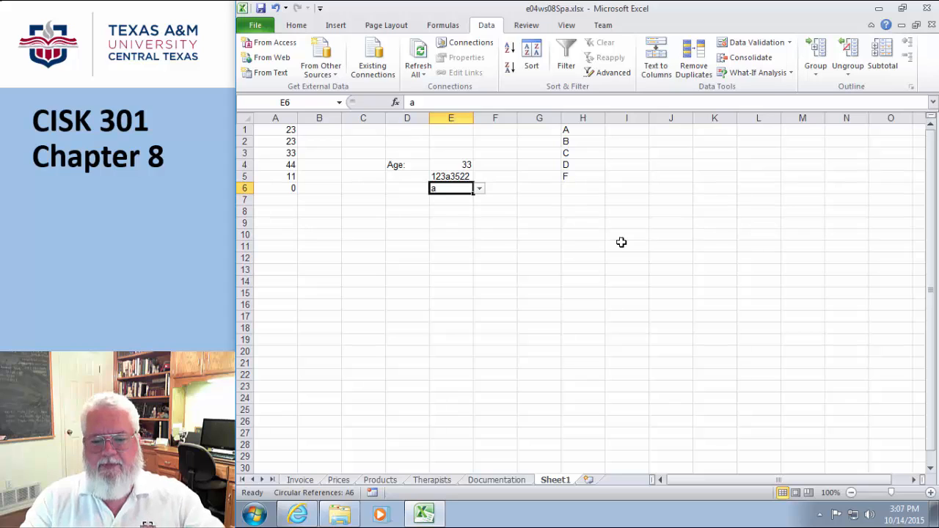
left_click(315, 245)
type("B")
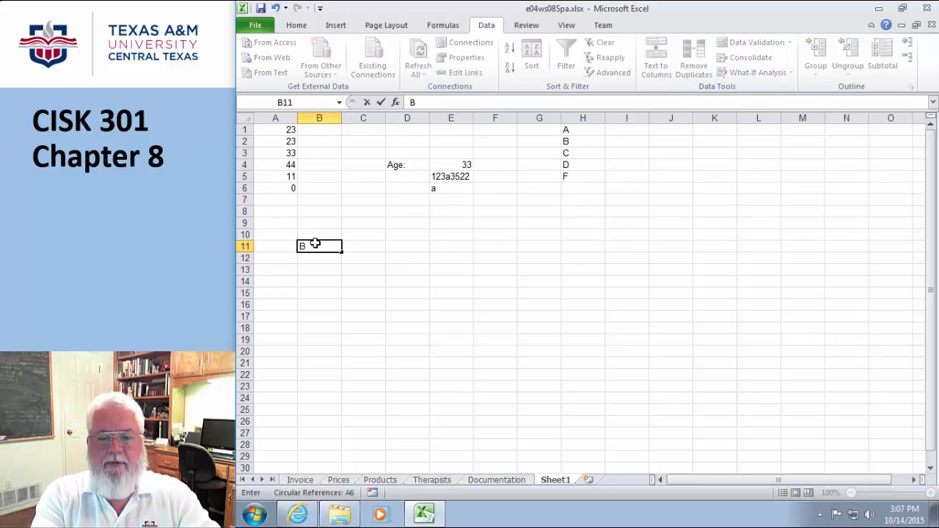
type("ob")
key("Tab")
type("12/")
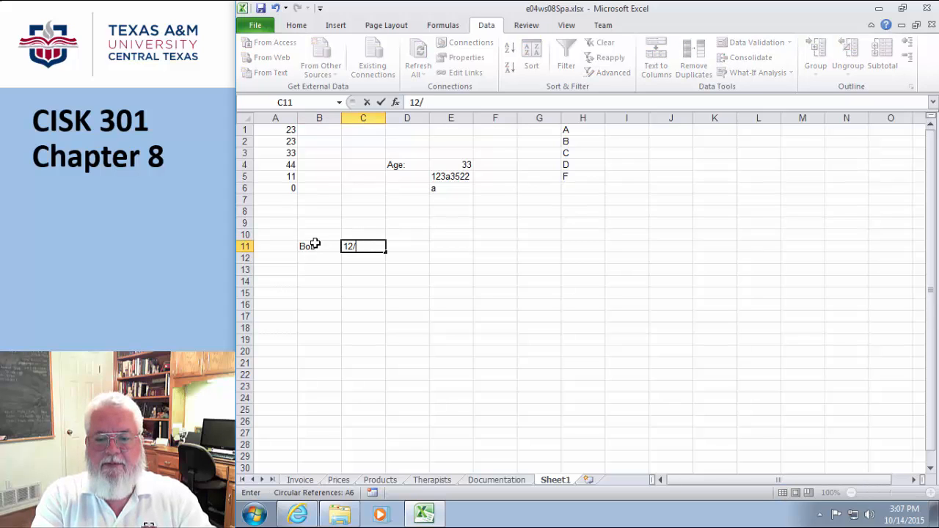
type("25/")
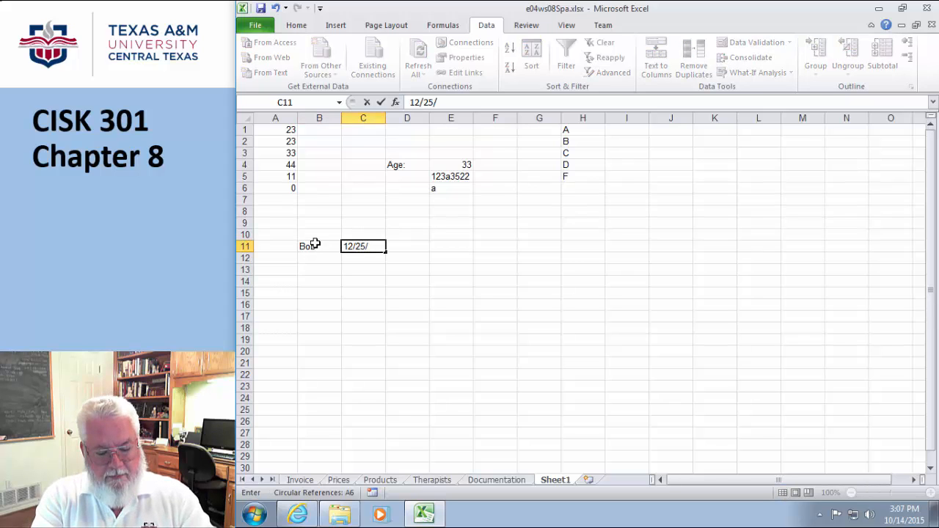
type("2015")
key("Tab")
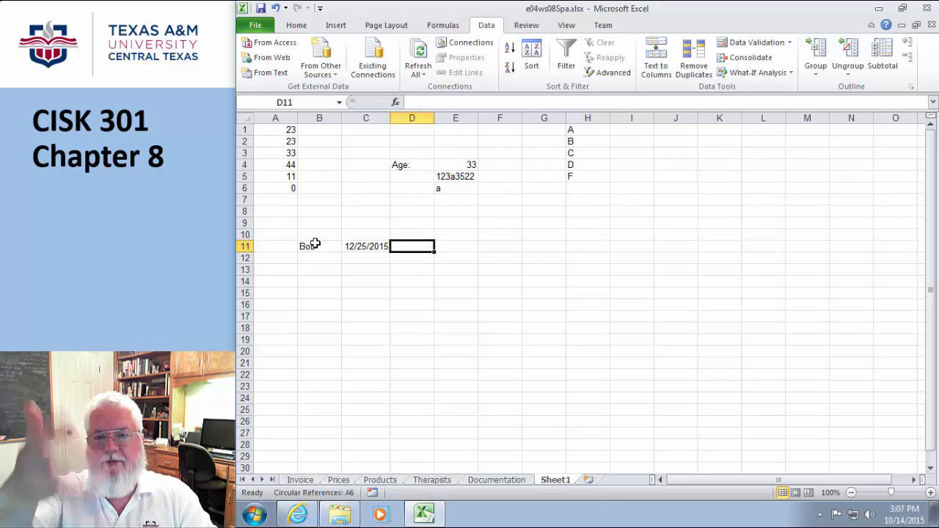
type("13")
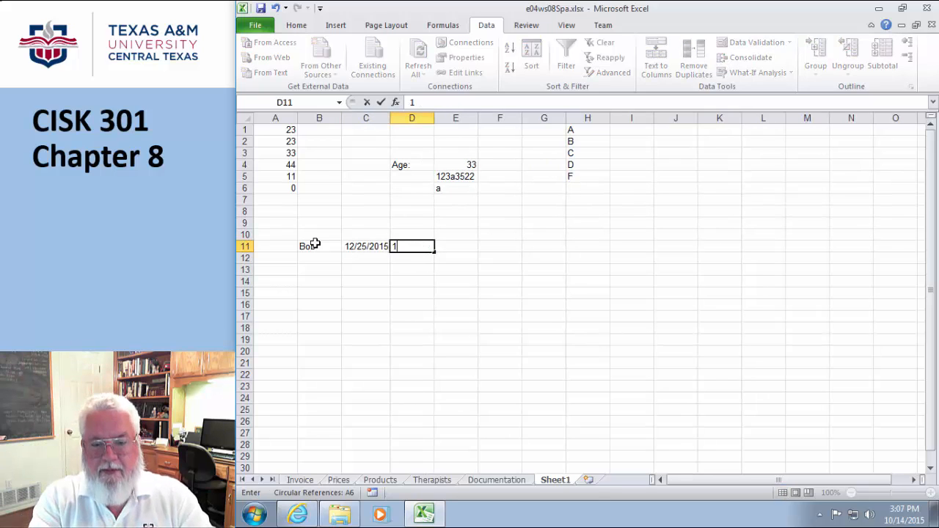
key("Return")
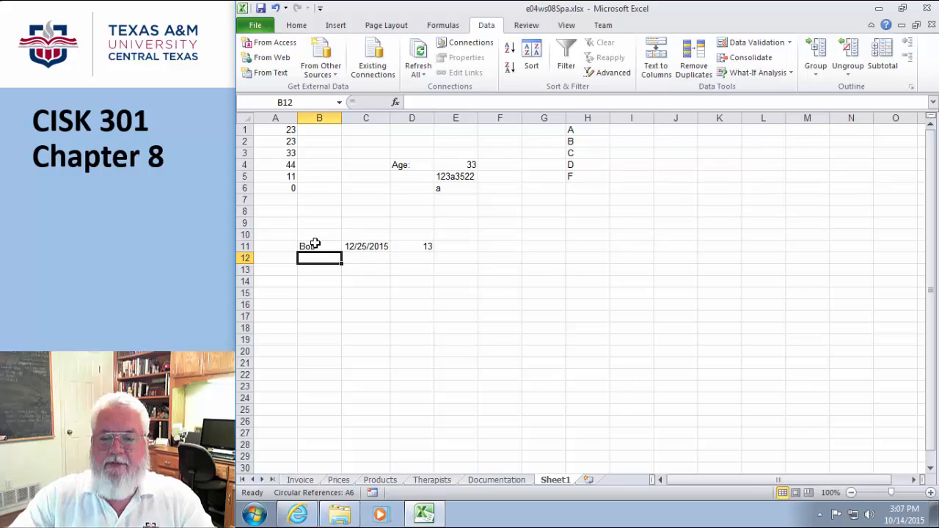
left_click(458, 246)
type("=")
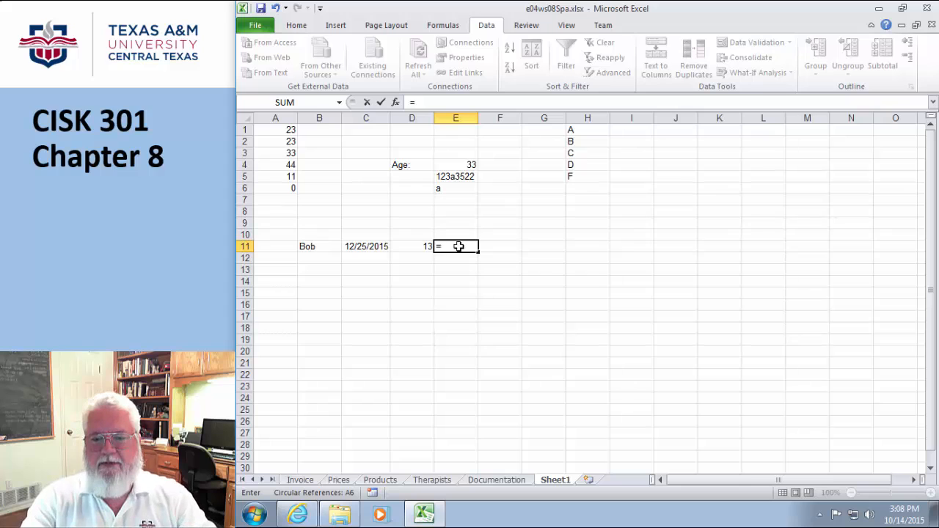
- Cancel the unfinished E11 formula, enter 123456789 in F9, and select G9
key("BackSpace")
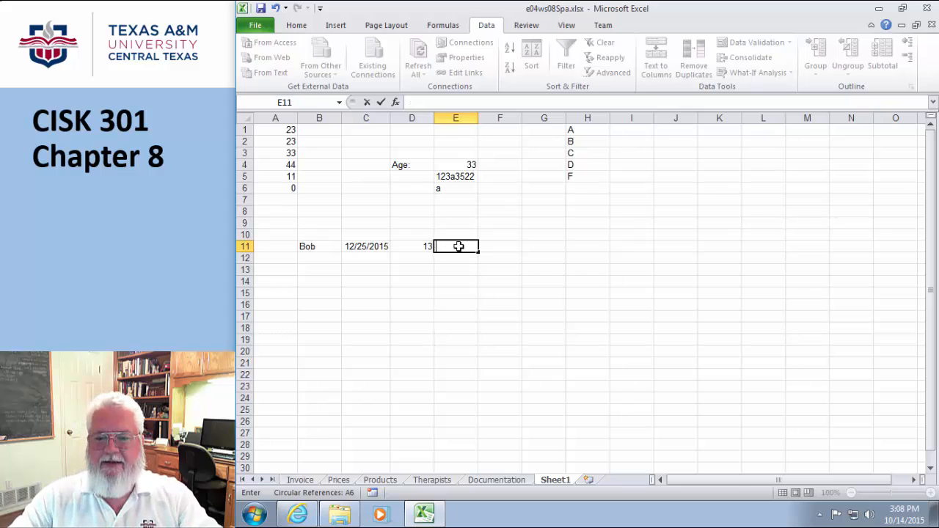
left_click(493, 223)
type("123")
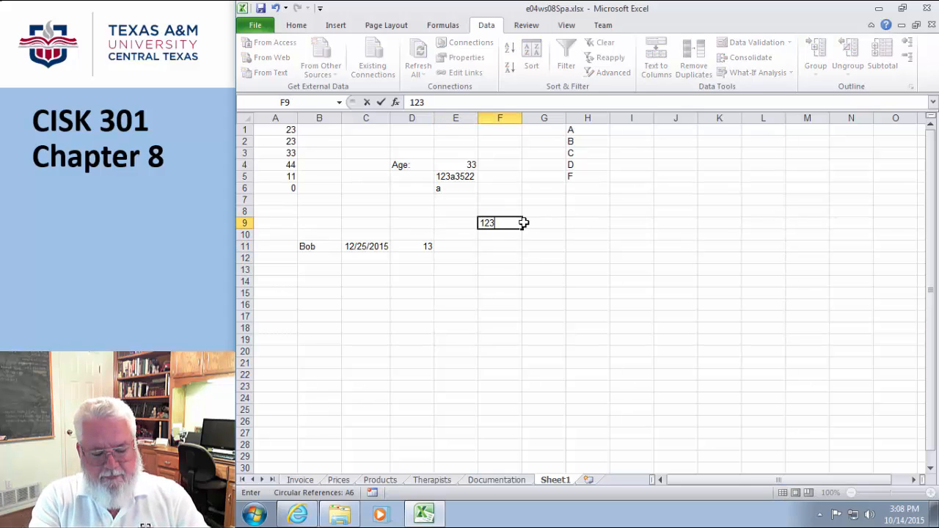
type("456789")
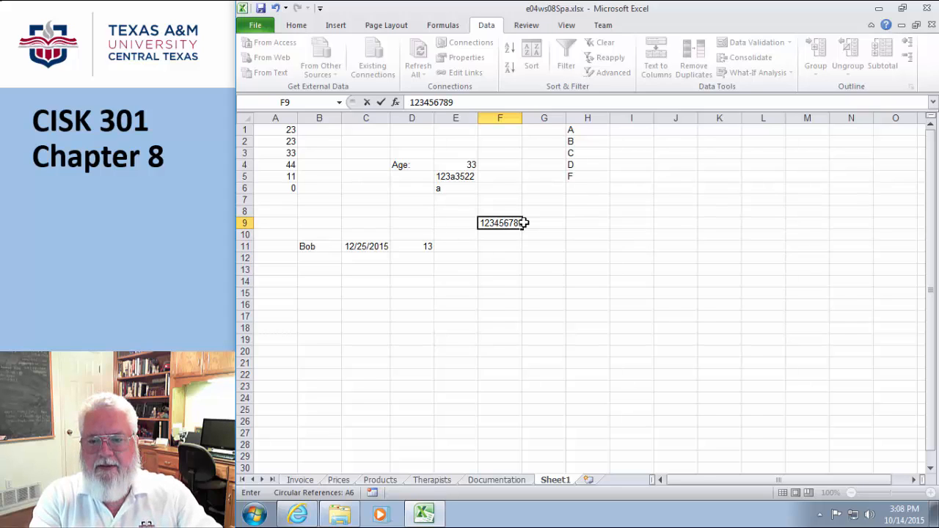
key("Return")
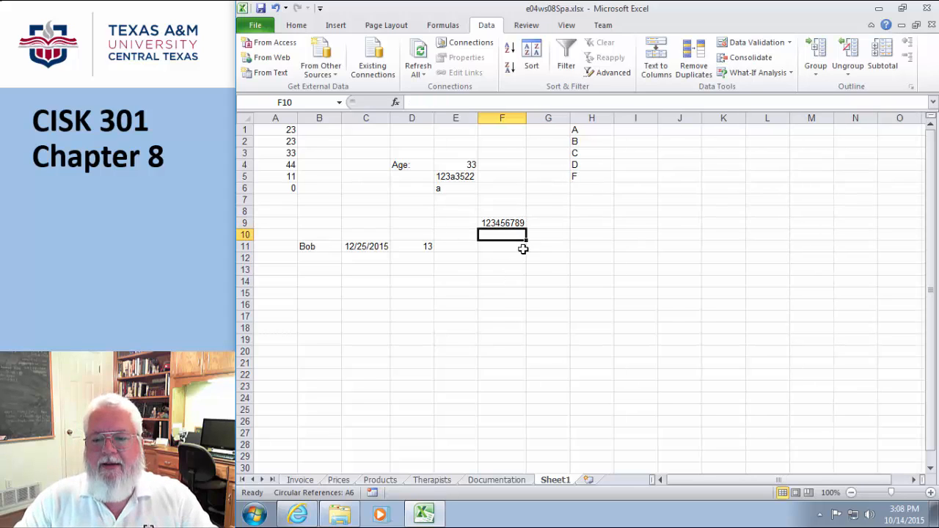
left_click(555, 225)
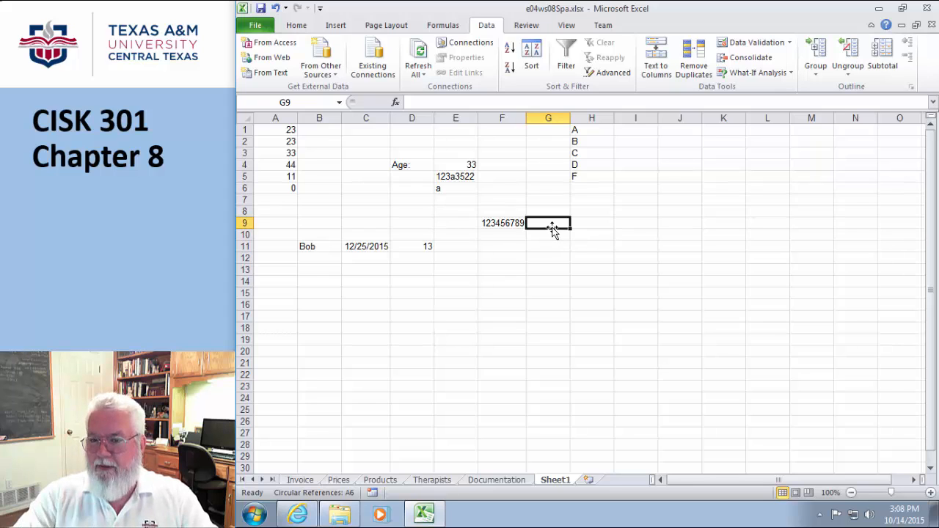
left_click(297, 27)
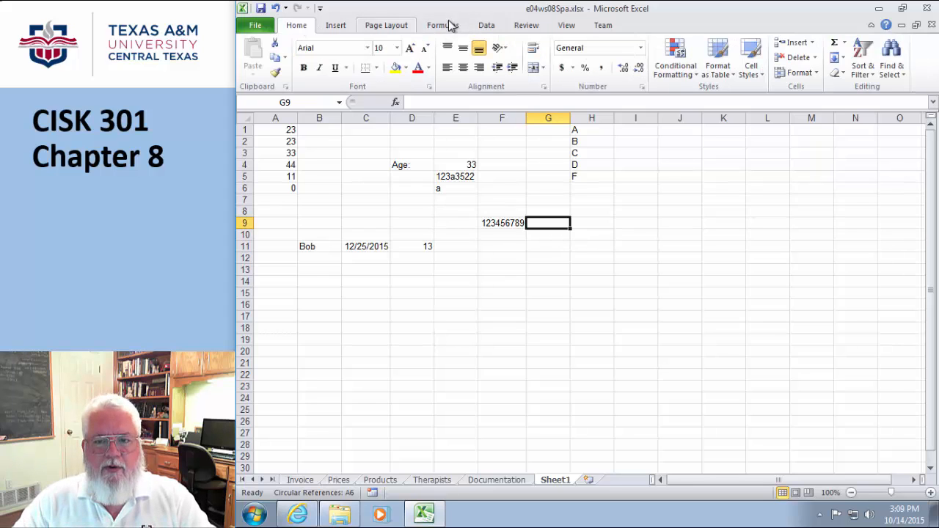
- Enter =TEXT(F9,"###-##-####") in G9 to format F9's number
left_click(577, 291)
left_click(553, 224)
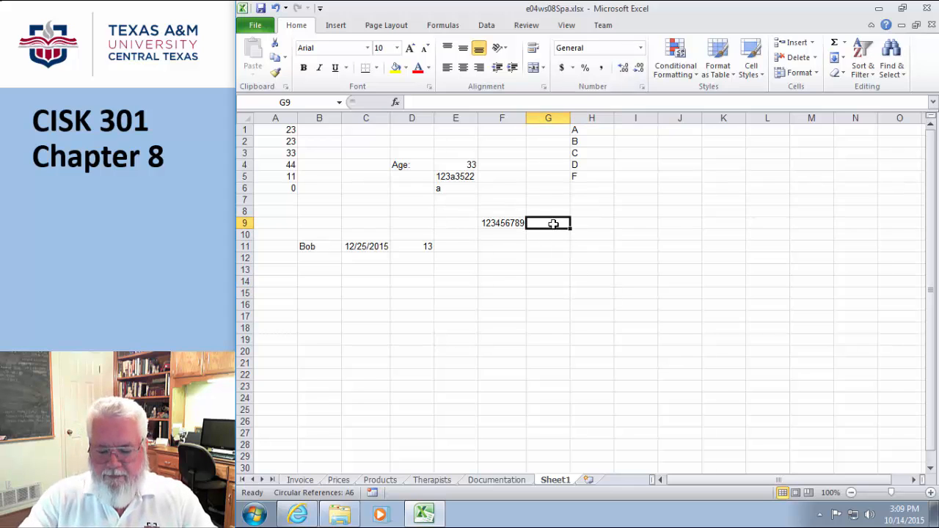
type("=")
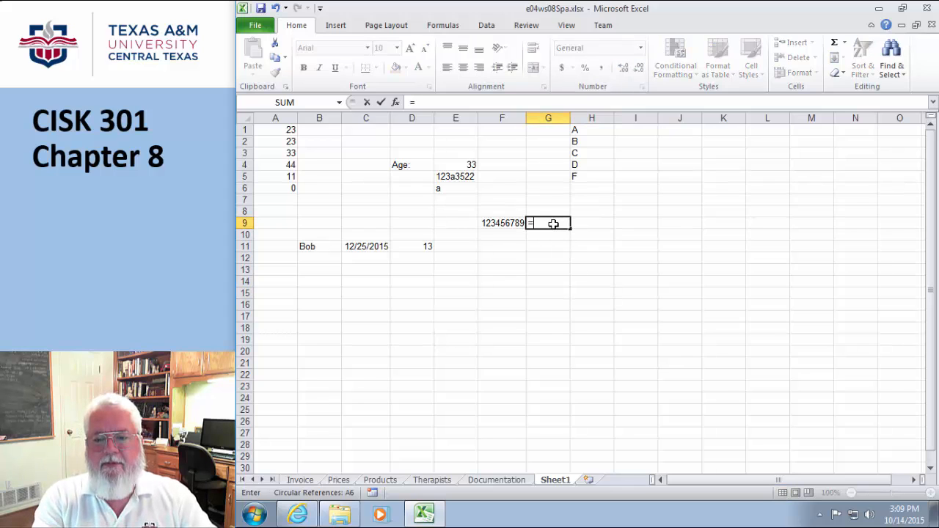
type("Text(")
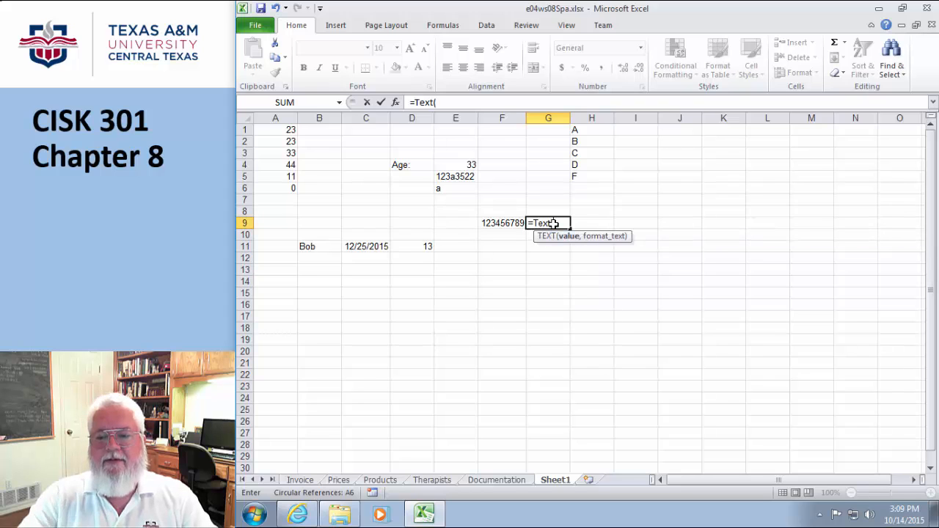
left_click(509, 223)
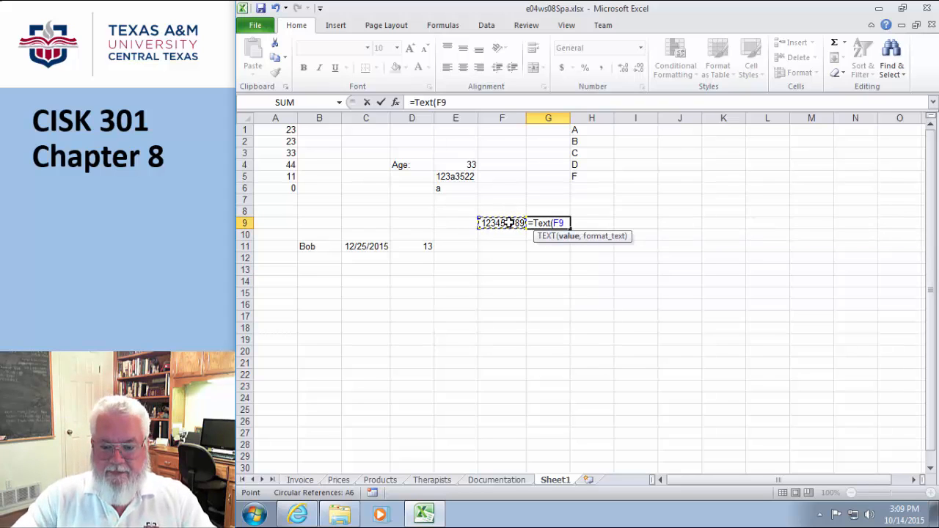
type(",")
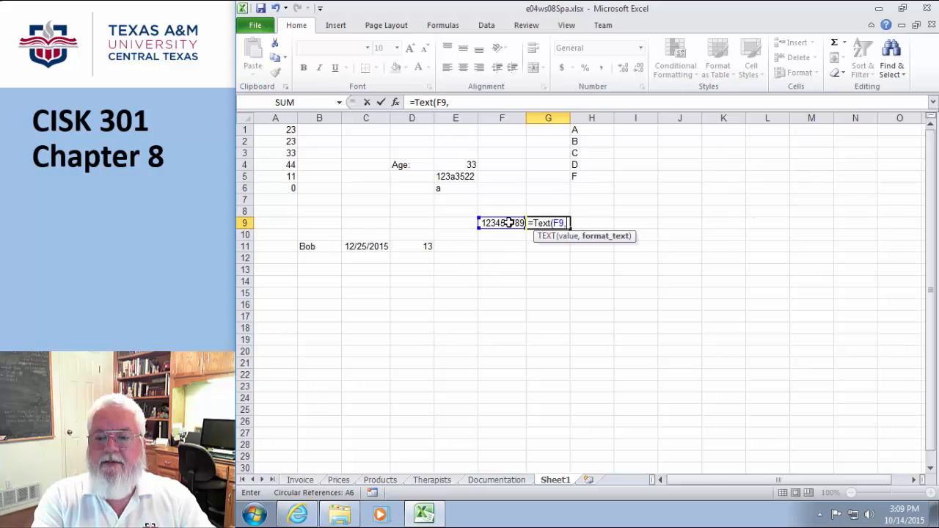
type("\"")
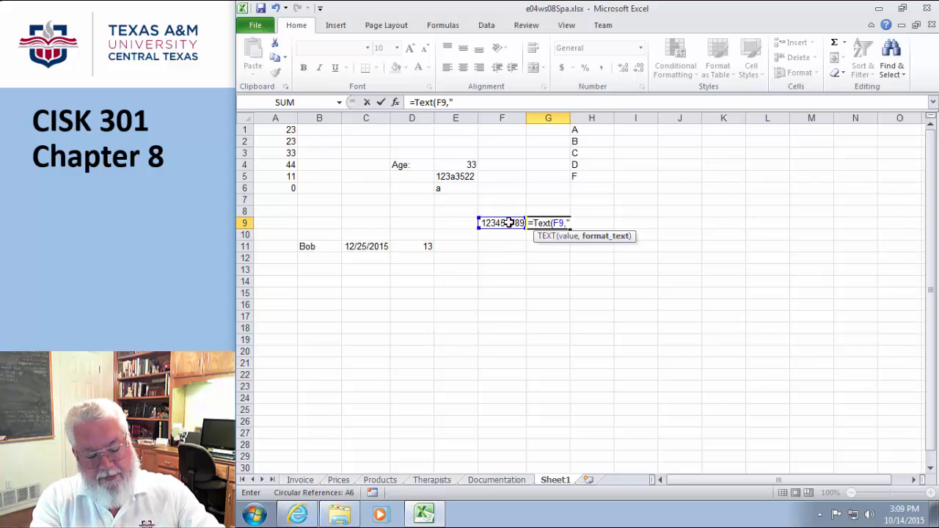
type("#")
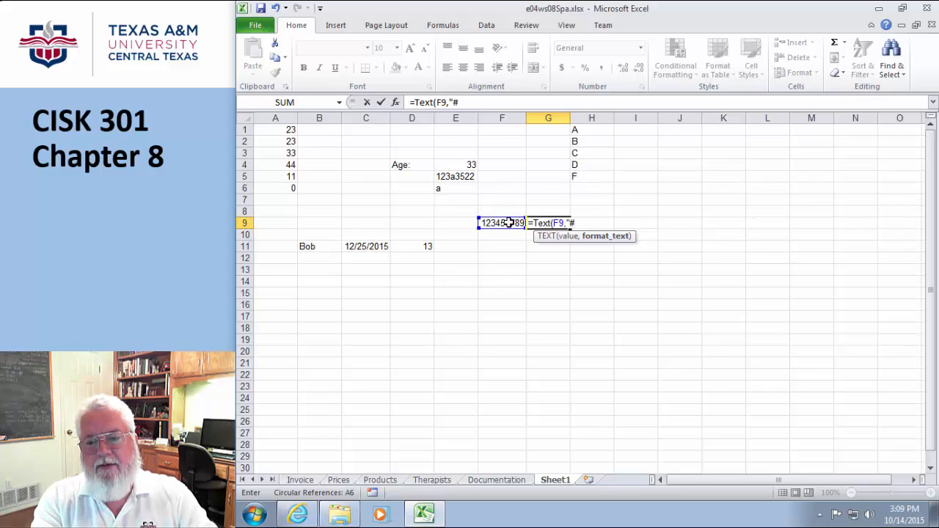
type("##-")
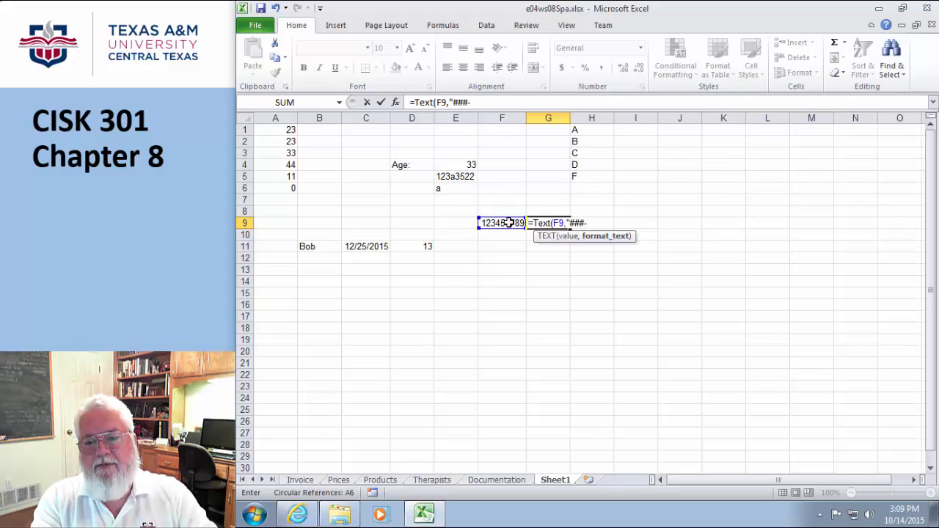
type("##-##")
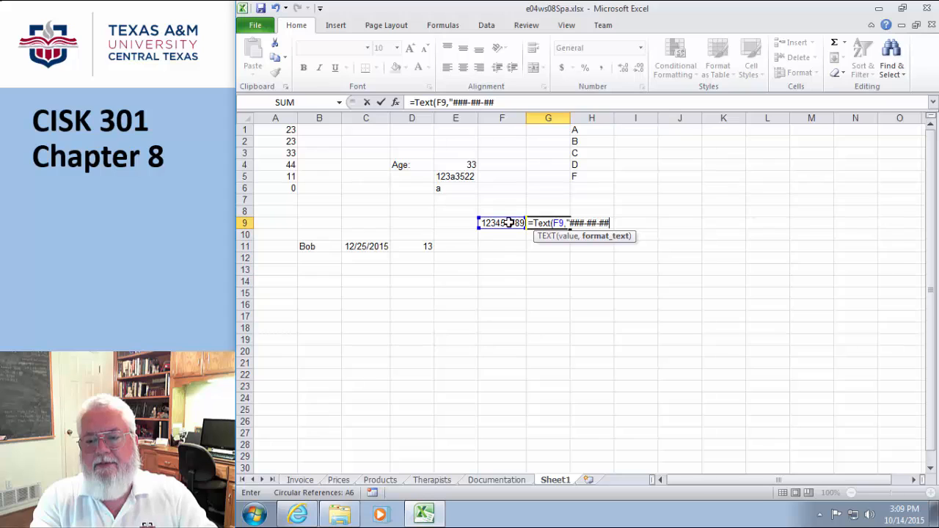
type("####")
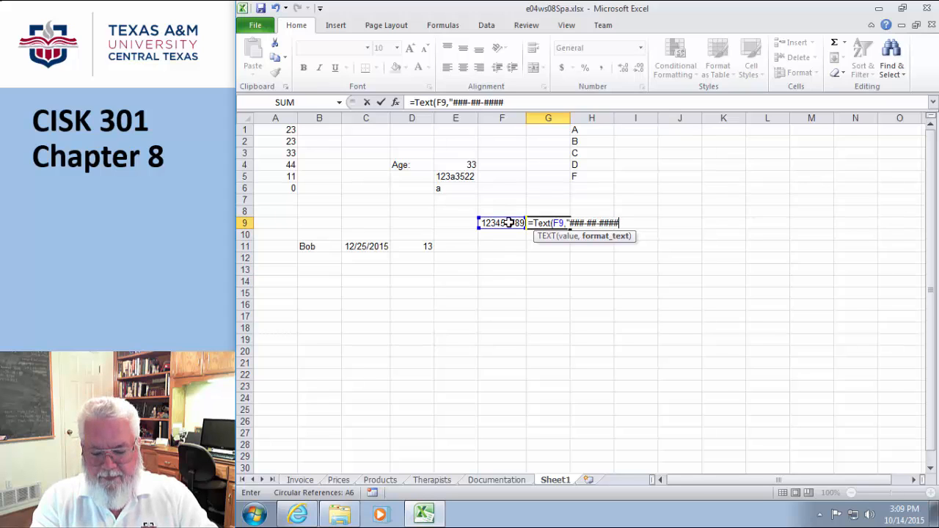
type("\")")
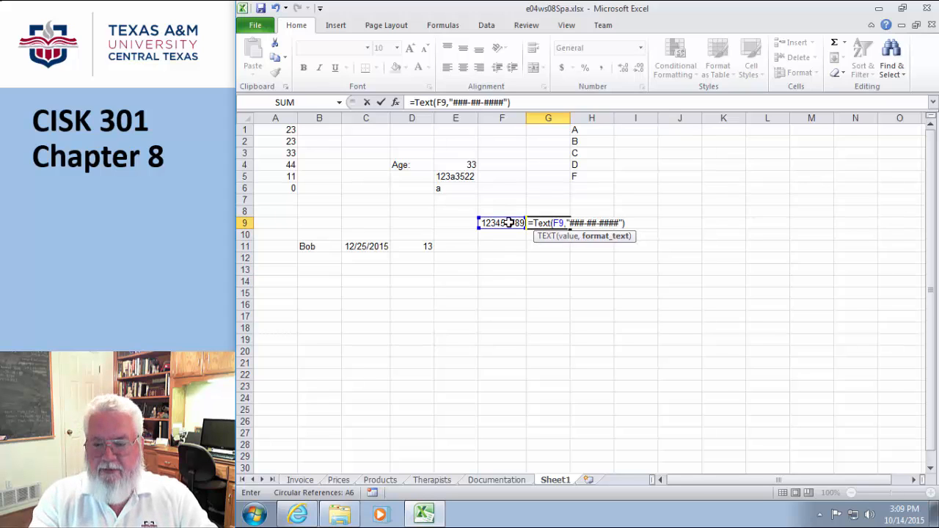
key("Return")
- Widen column G so 123-45-6789 displays fully, then compare F9 and G9
left_click_drag(570, 118, 579, 118)
left_click(671, 316)
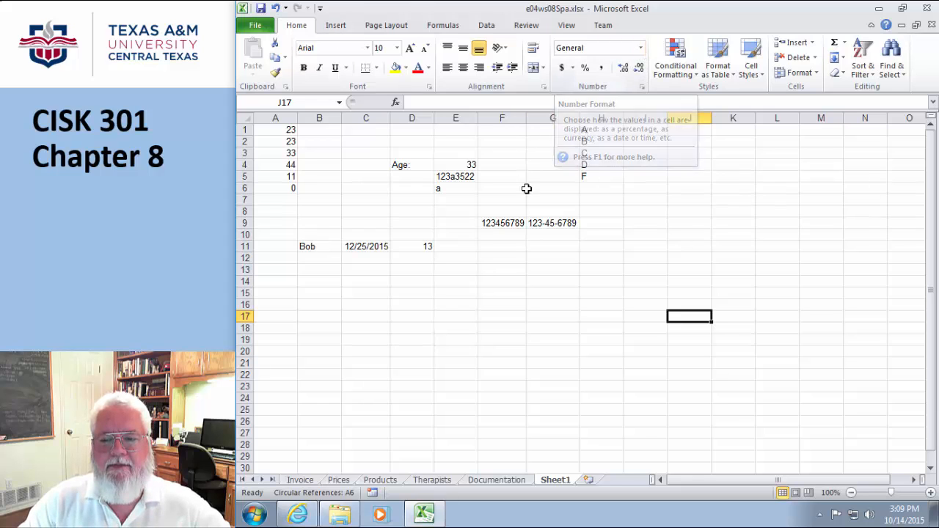
left_click(502, 224)
left_click(569, 224)
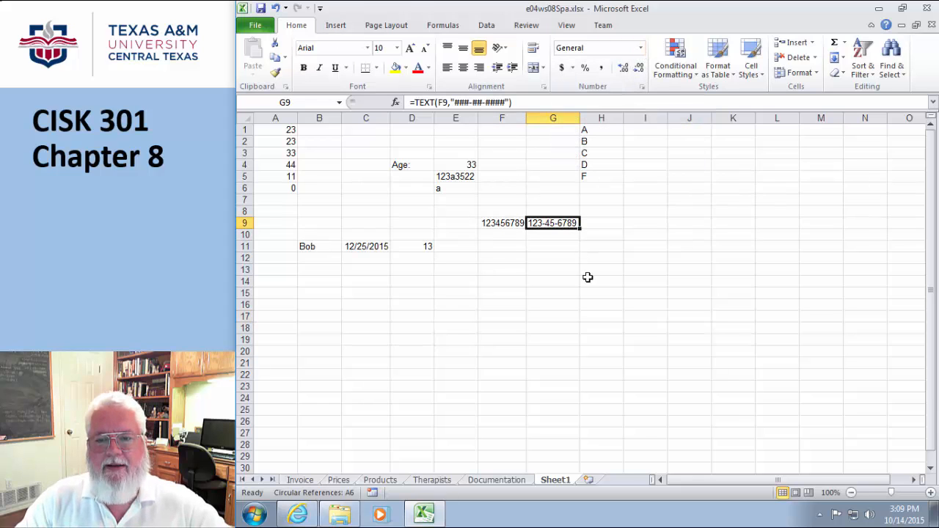